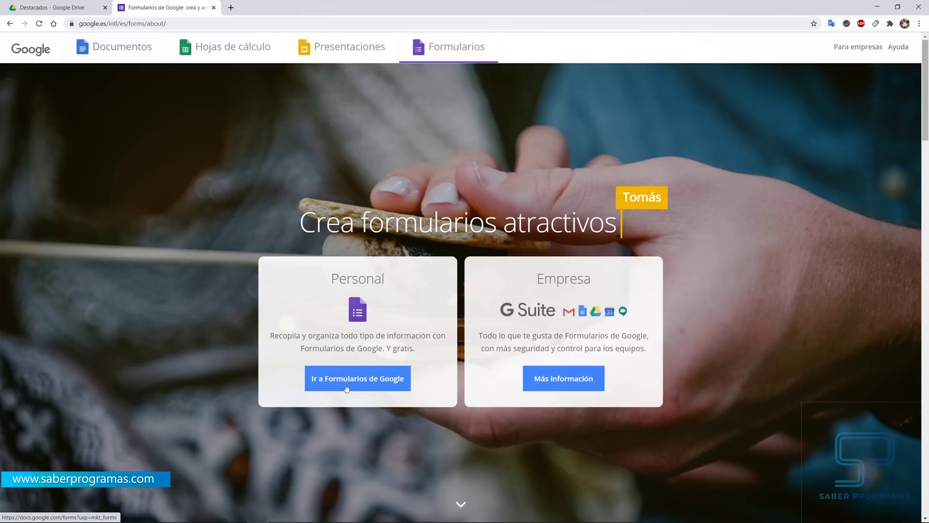
# Go to the personal version of Google Forms and create a blank form.
pyautogui.click(358, 385)
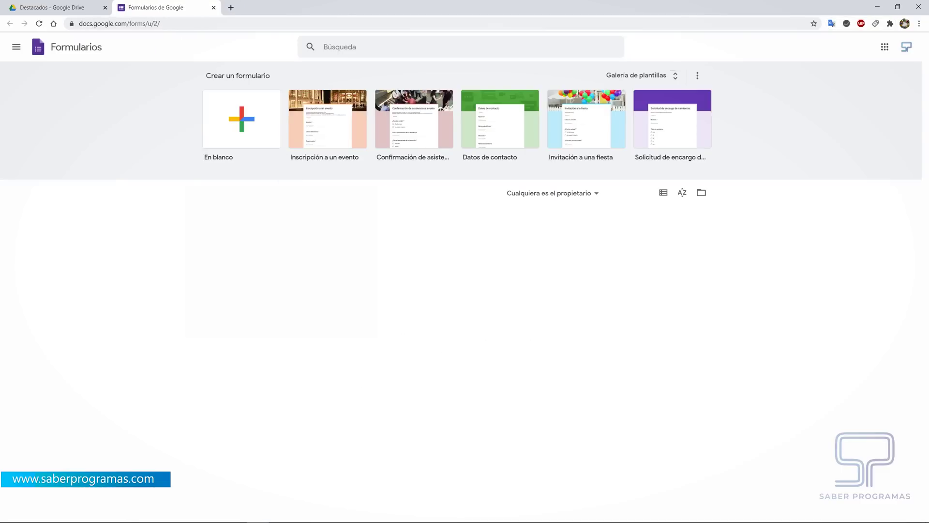
pyautogui.click(232, 126)
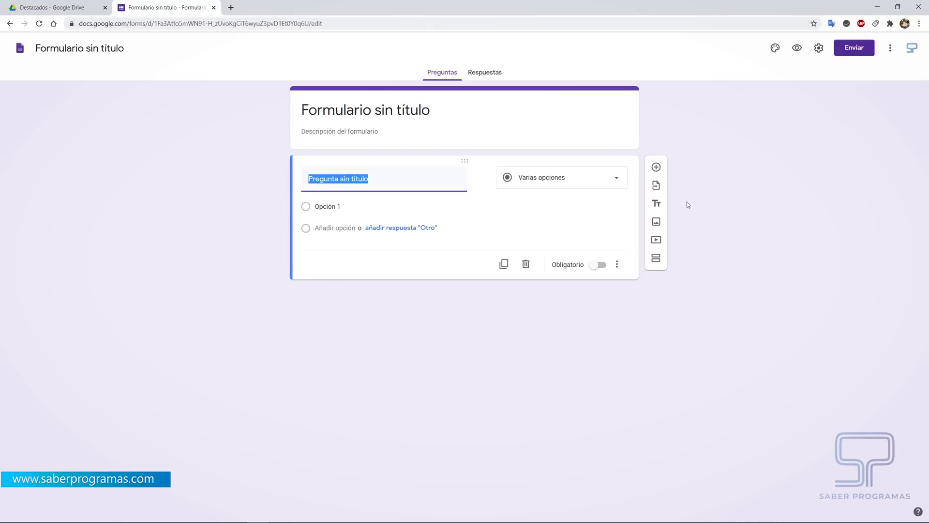
# Switch to Google Drive and create a new blank Google Forms form from there.
pyautogui.click(32, 10)
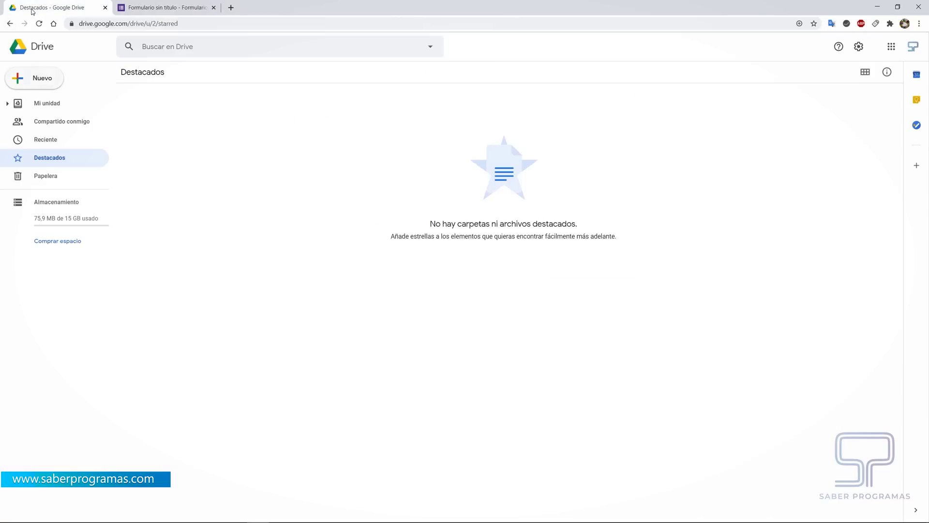
pyautogui.click(46, 86)
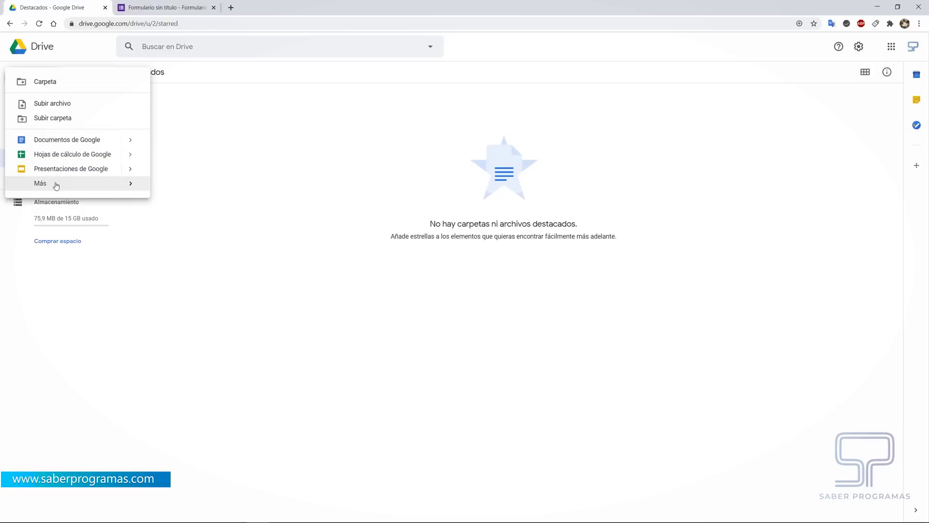
pyautogui.moveTo(56, 184)
pyautogui.click(178, 191)
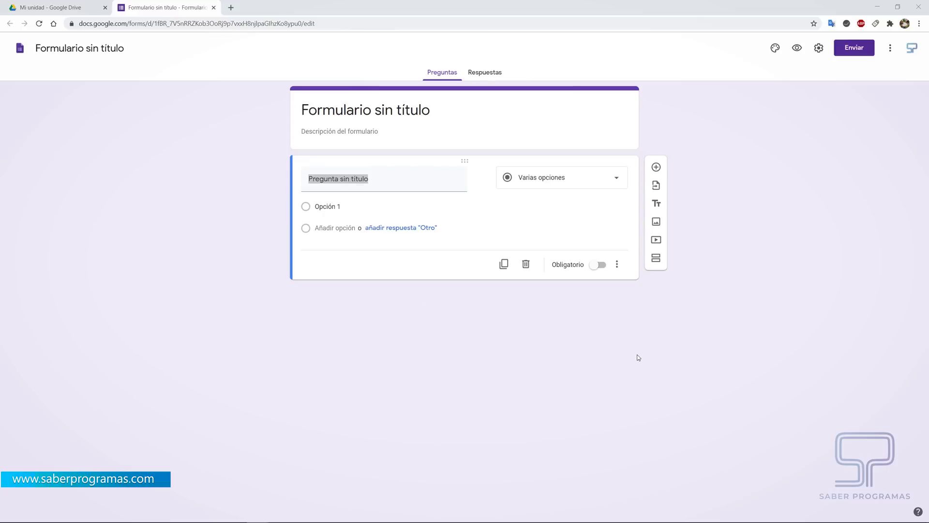
# Rename the untitled form as "Saber Programas".
pyautogui.click(52, 54)
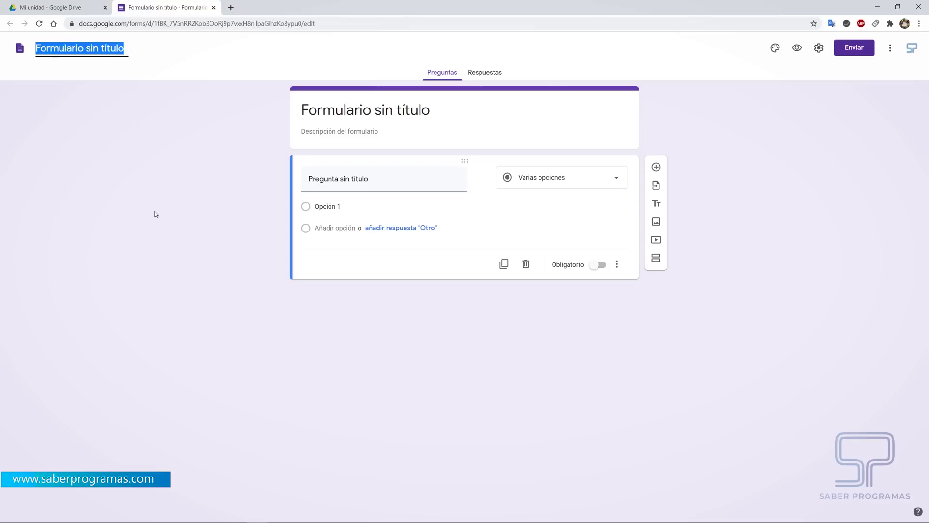
pyautogui.write('Saber Prog')
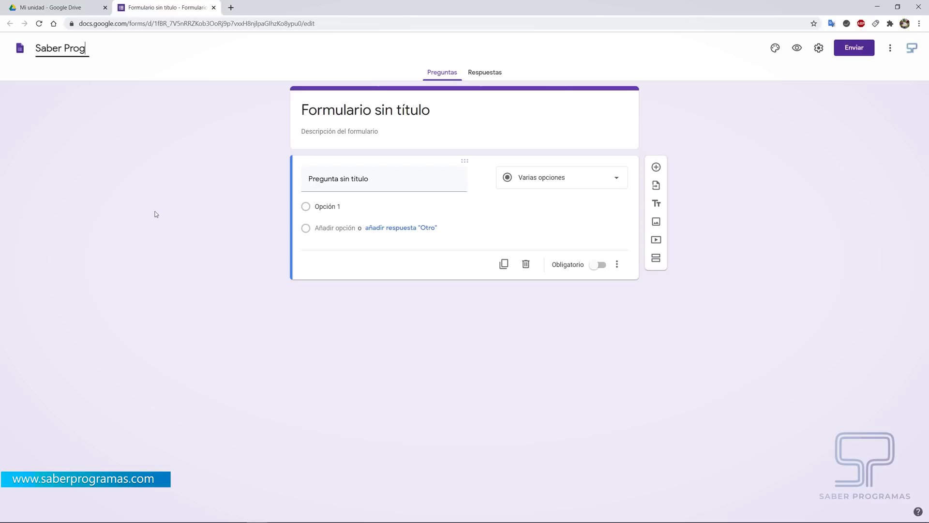
pyautogui.write('ramas')
# View the form's responses section and return to its questions.
pyautogui.click(484, 72)
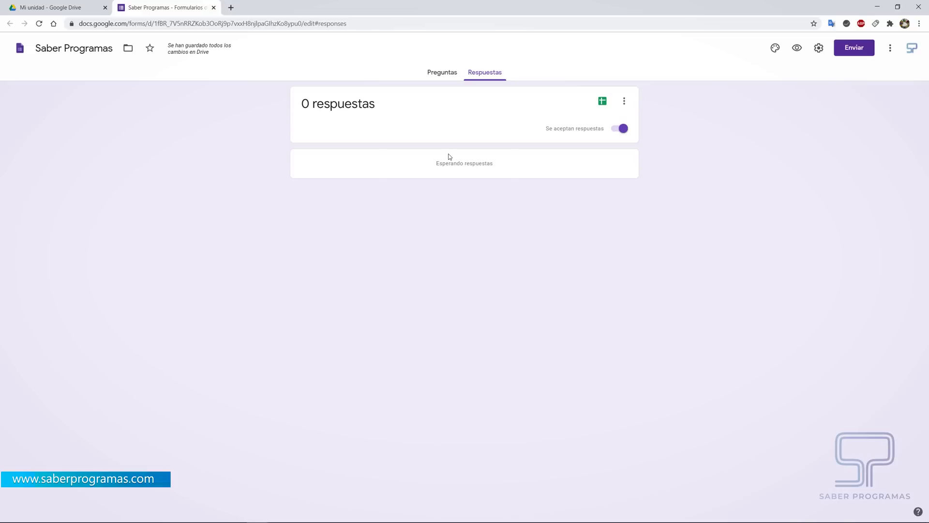
pyautogui.click(441, 72)
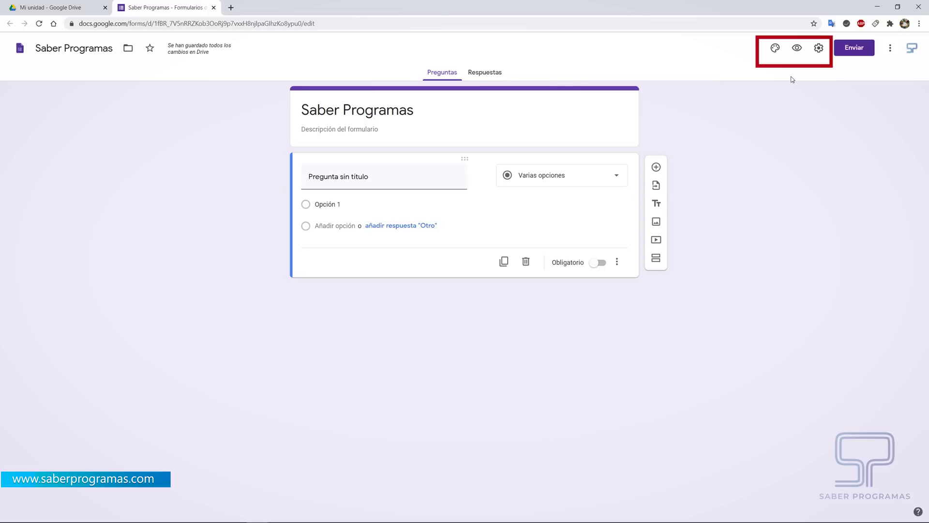
# Add the custom colour #00fff7 to the form's theme and apply it as the theme colour.
pyautogui.click(775, 48)
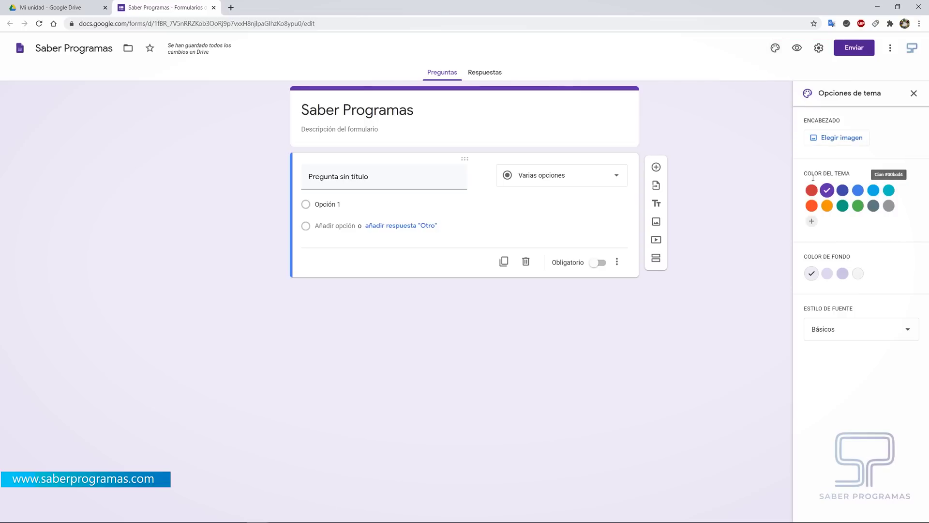
pyautogui.click(889, 192)
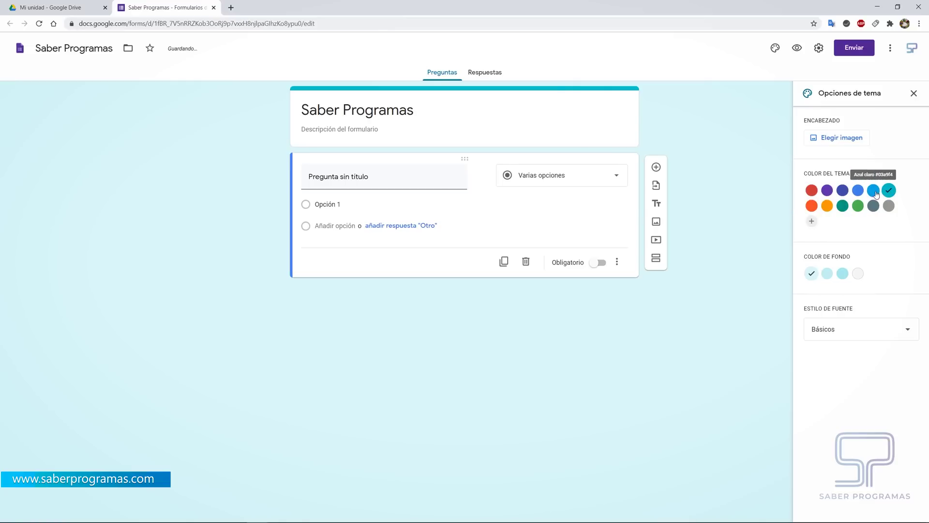
pyautogui.click(812, 221)
pyautogui.click(855, 249)
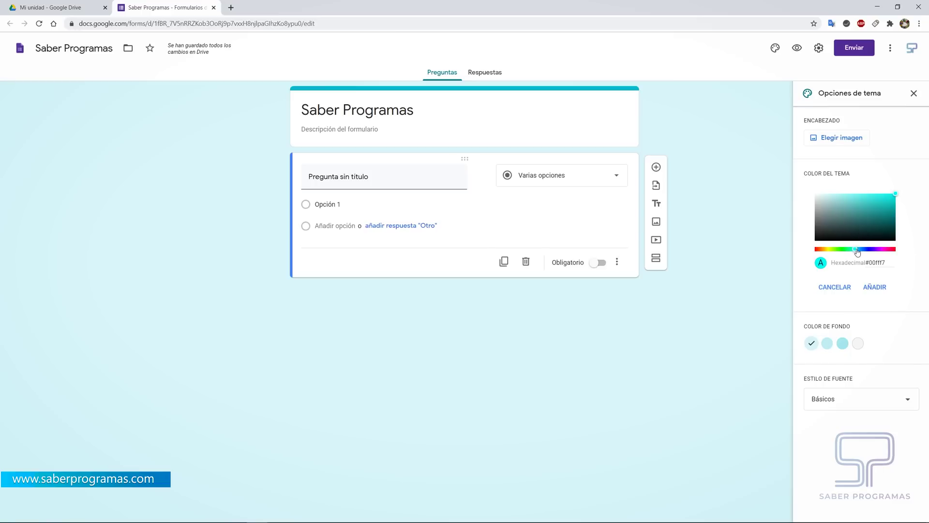
pyautogui.click(875, 287)
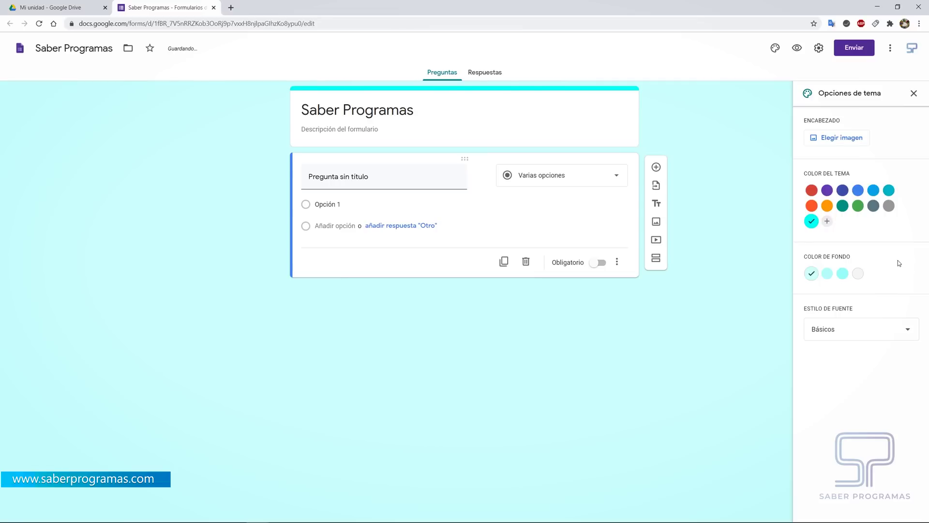
# Try the two darker background shades before restoring the lightest one, and select the Básicos font style.
pyautogui.click(827, 274)
pyautogui.click(842, 274)
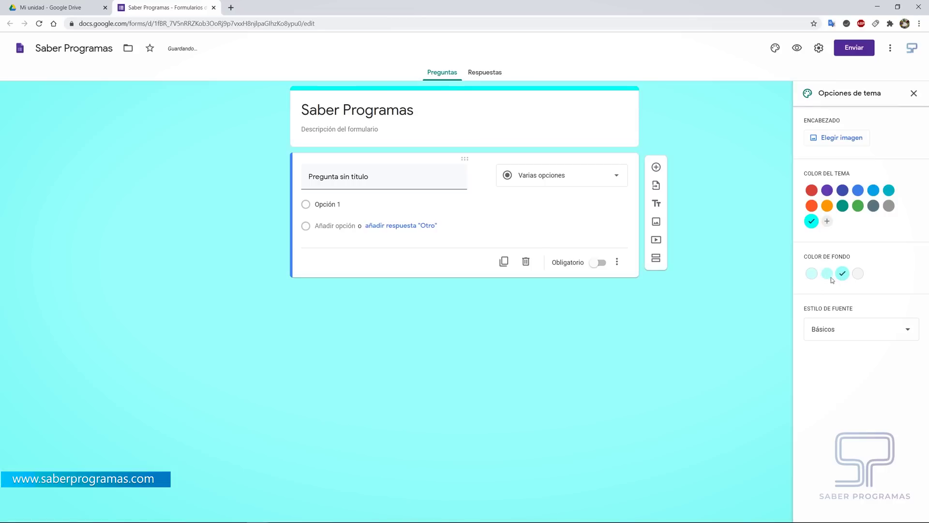
pyautogui.click(811, 274)
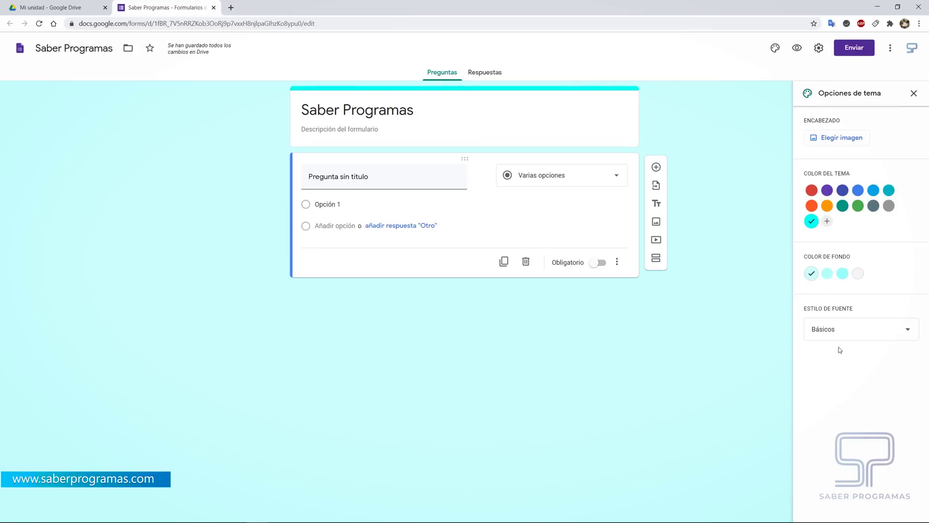
pyautogui.click(868, 336)
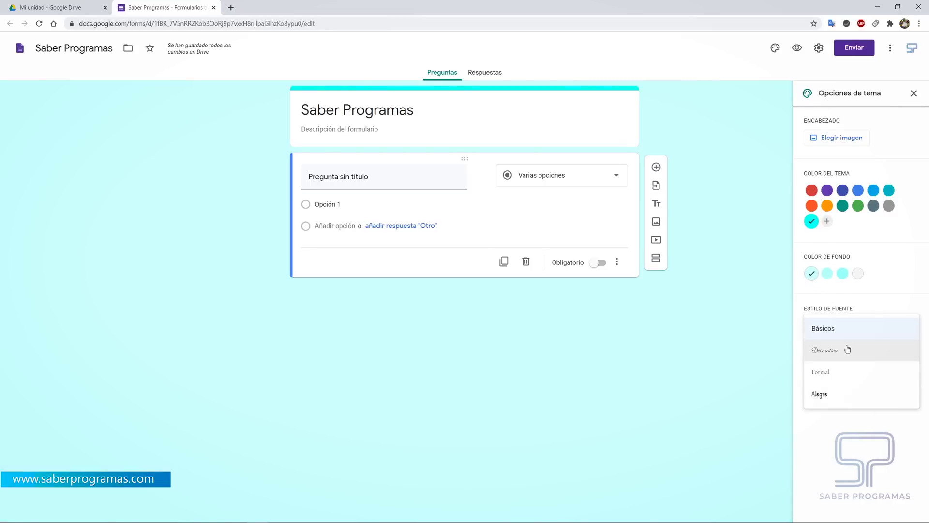
pyautogui.click(831, 328)
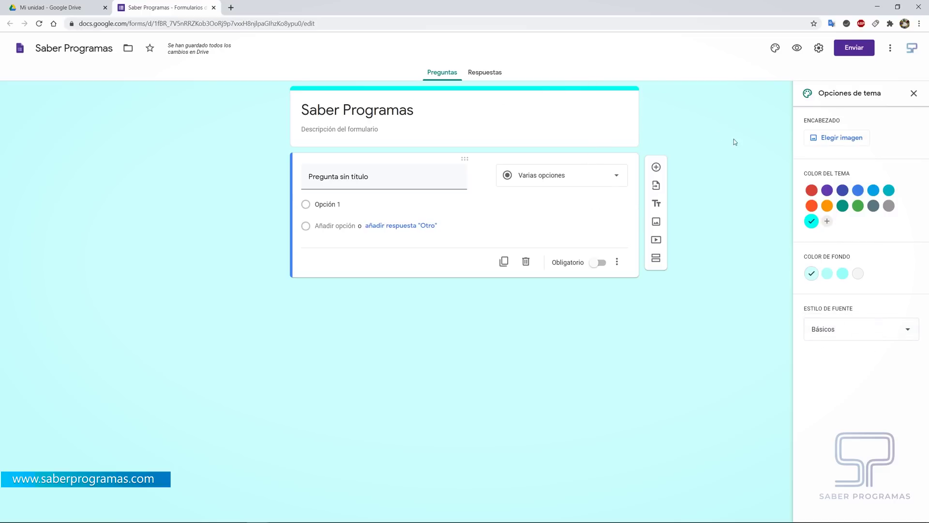
# Browse the header image choices, examining the Cumpleaños category and the option to upload an own file.
pyautogui.click(838, 144)
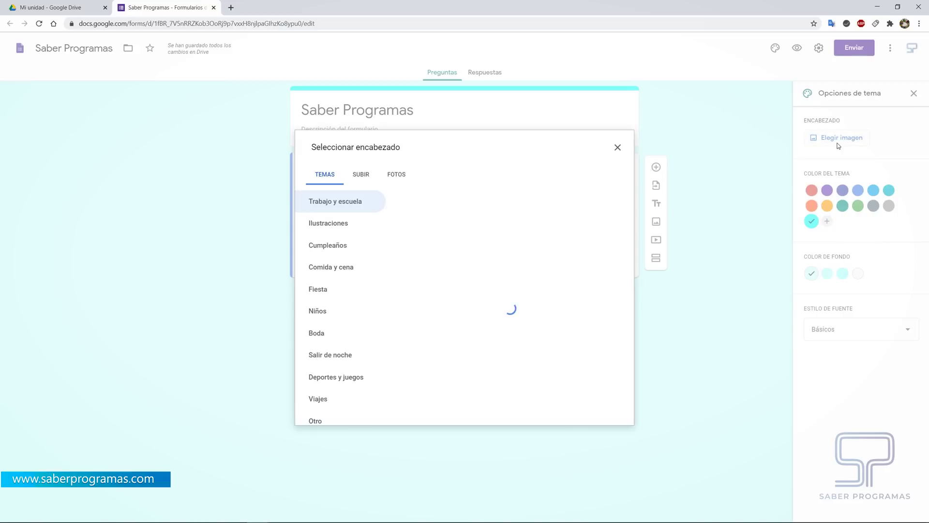
pyautogui.click(320, 245)
pyautogui.scroll(-3, 507, 288)
pyautogui.scroll(-2, 507, 287)
pyautogui.scroll(5, 511, 300)
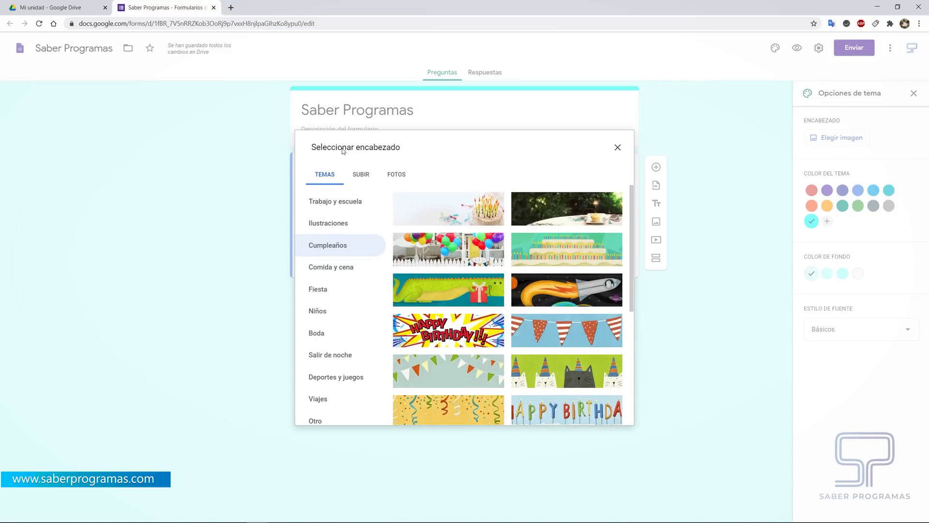
pyautogui.click(362, 175)
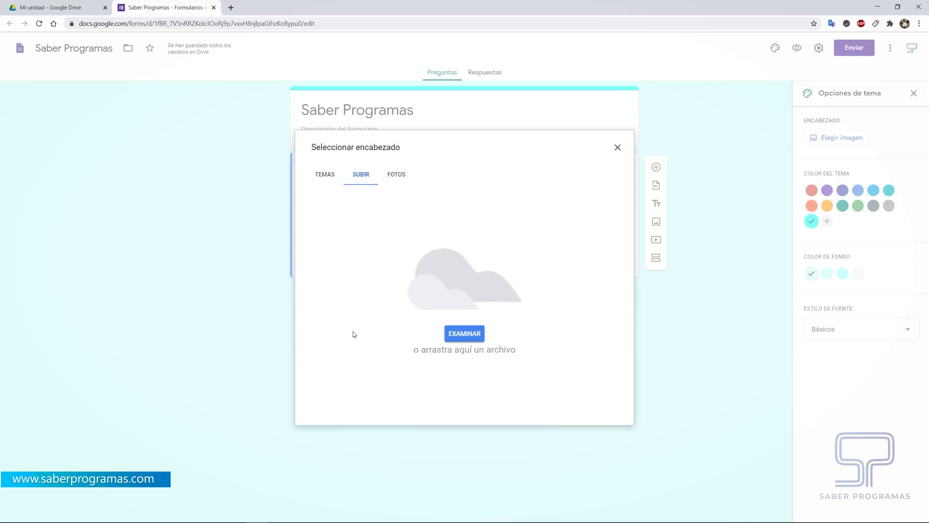
# Insert the teal hanging-circles image from the Otro theme category as the form's header.
pyautogui.click(325, 175)
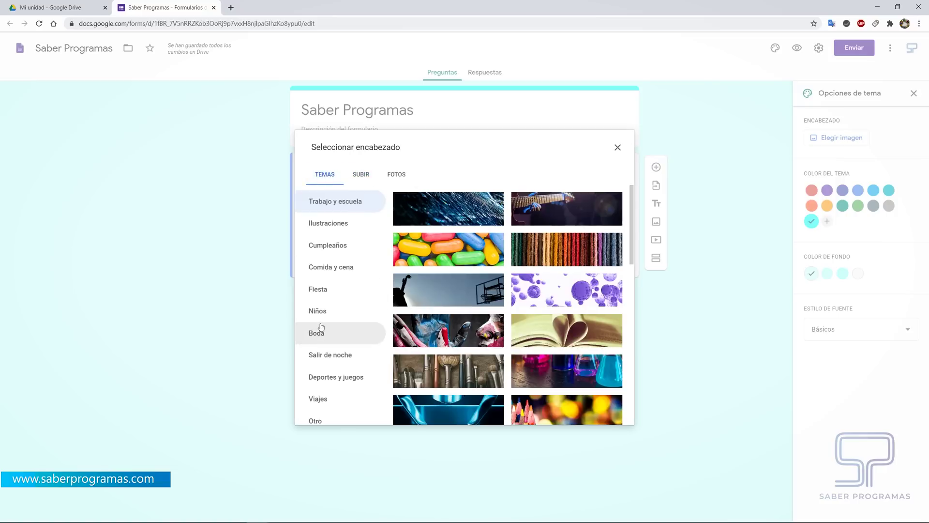
pyautogui.click(350, 420)
pyautogui.scroll(-4, 474, 261)
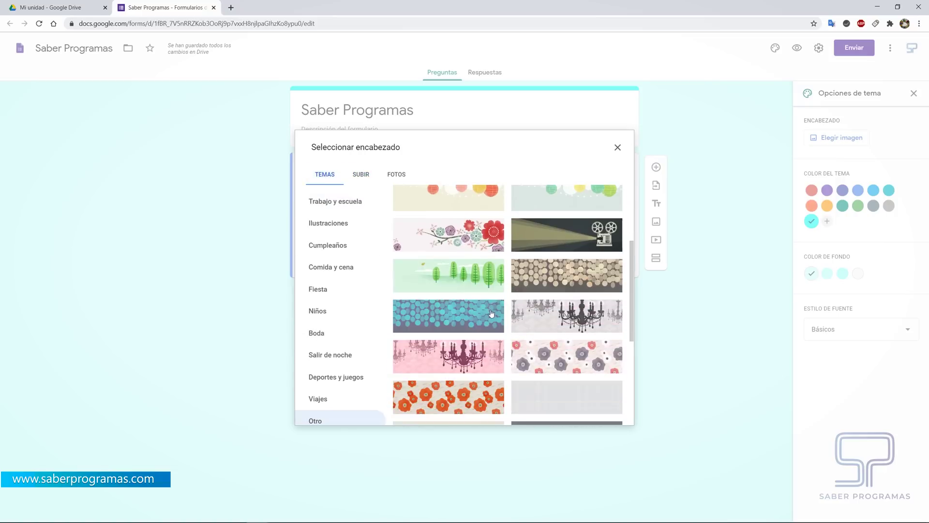
pyautogui.click(464, 231)
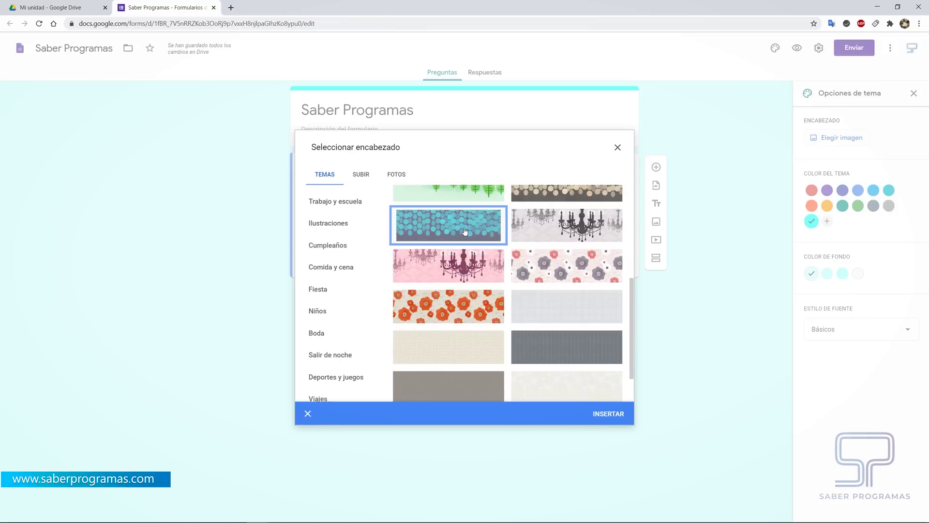
pyautogui.click(605, 419)
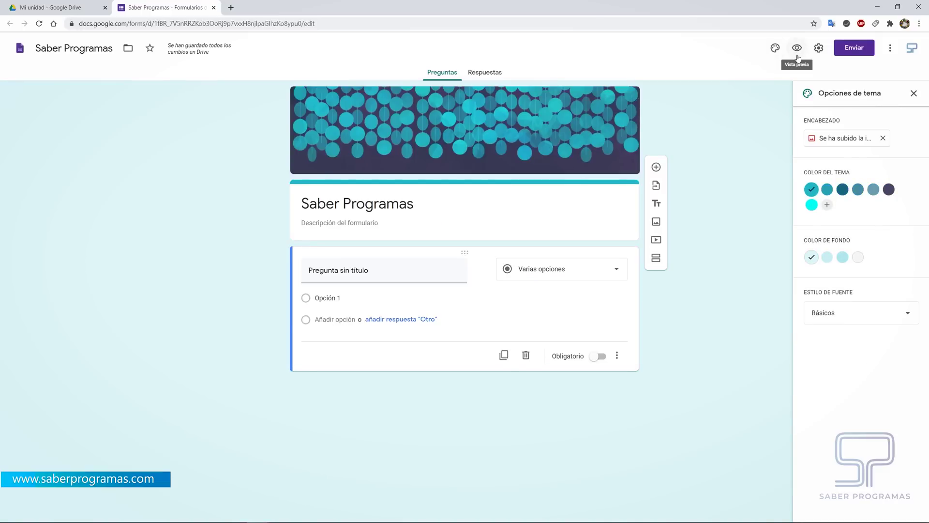
# Preview the form as respondents see it, return to the editor and close the theme options.
pyautogui.click(797, 49)
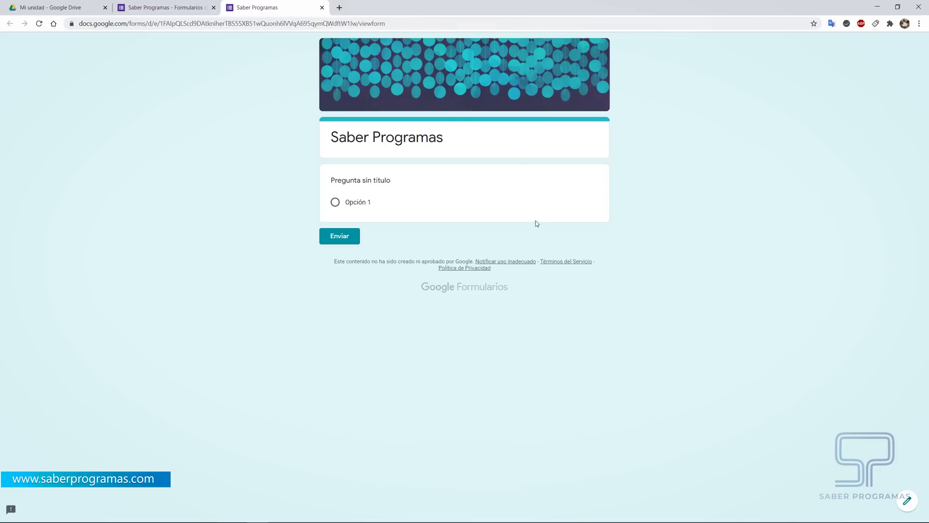
pyautogui.click(322, 7)
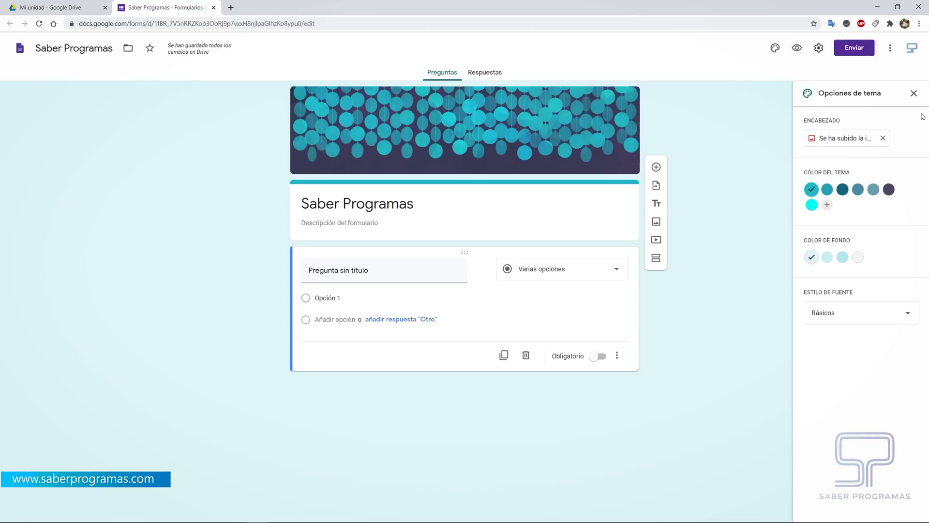
pyautogui.click(914, 93)
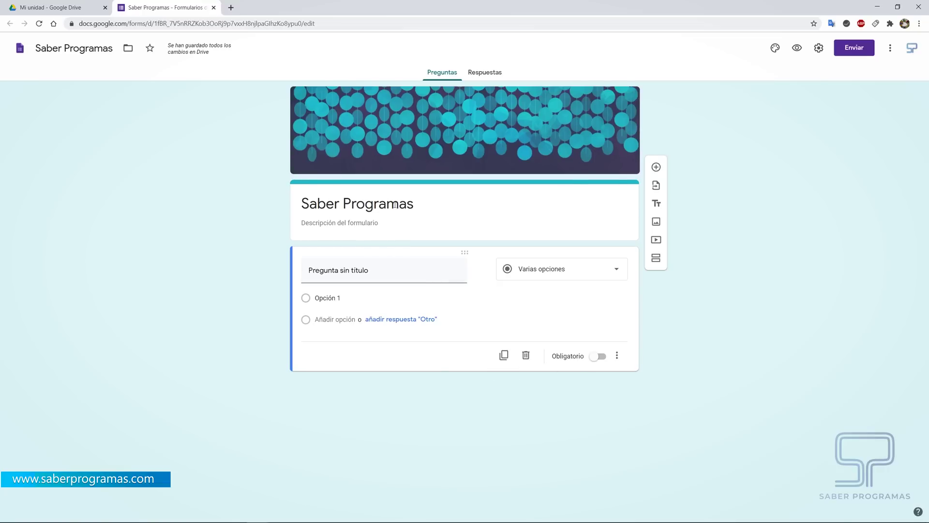
pyautogui.click(313, 224)
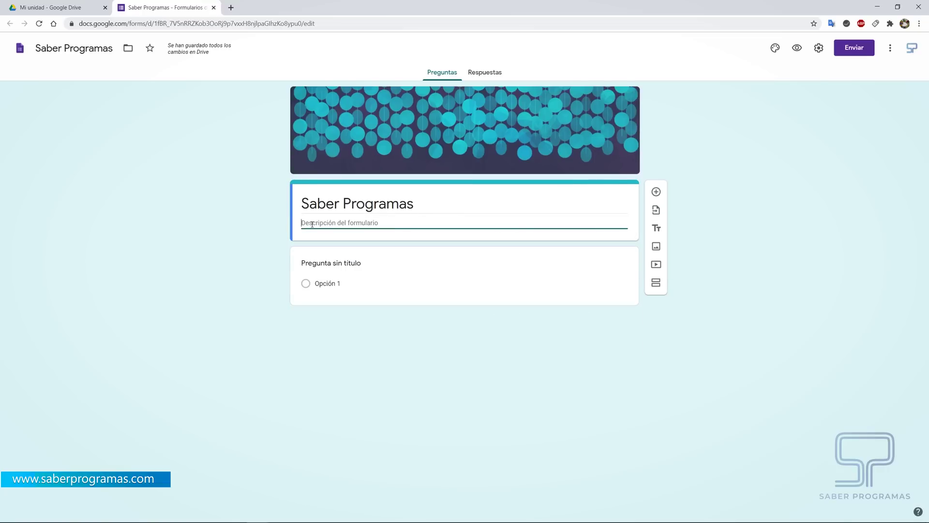
pyautogui.write('rgr')
pyautogui.press('BackSpace')
pyautogui.press('BackSpace')
pyautogui.press('BackSpace')
pyautogui.press('BackSpace')
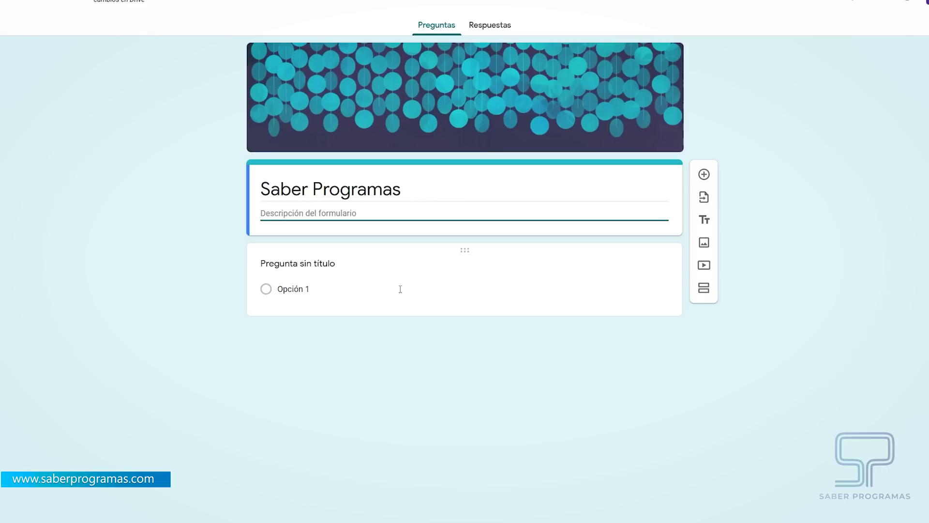
# Turn the untitled question into a required Respuesta corta question titled "Nombre".
pyautogui.click(397, 265)
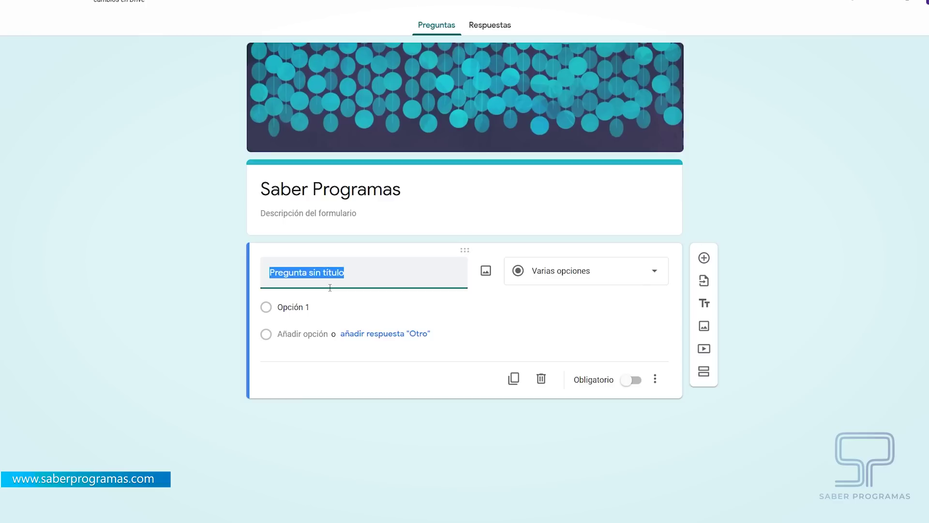
pyautogui.write('Nombre')
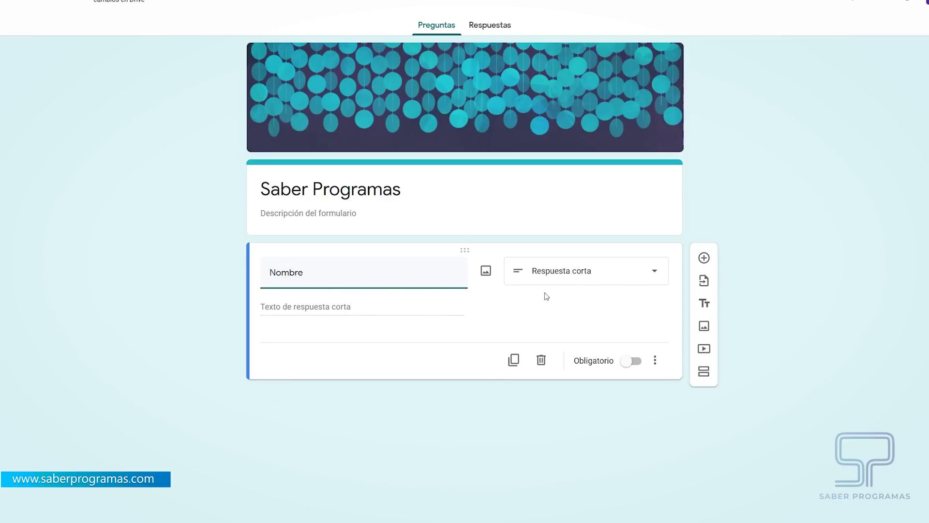
pyautogui.click(622, 276)
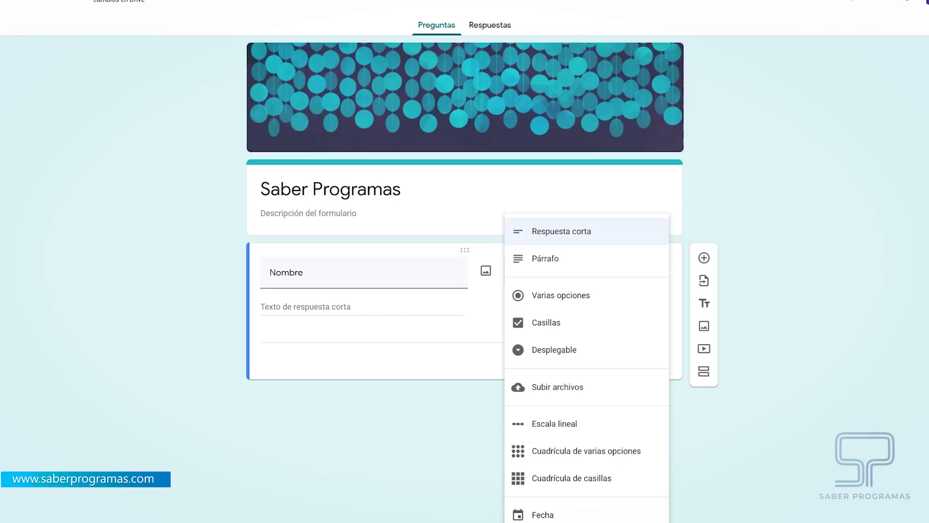
pyautogui.click(557, 237)
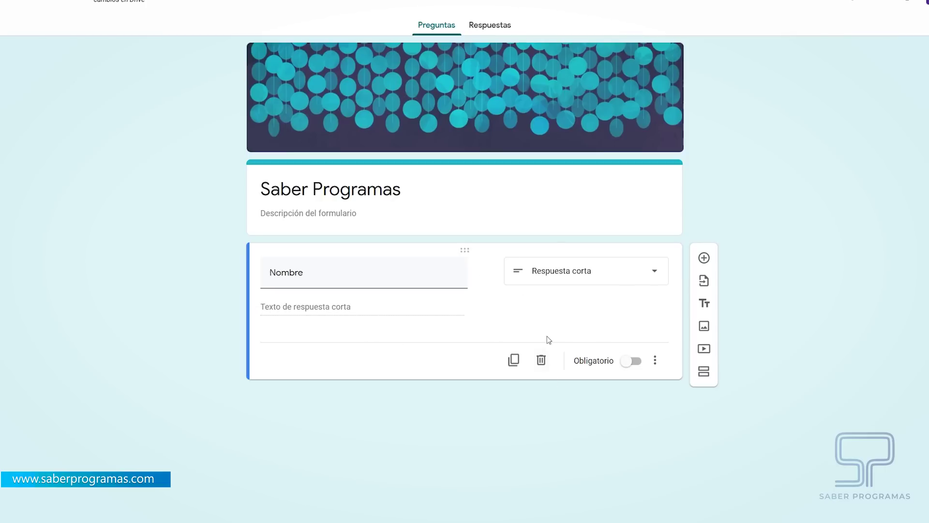
pyautogui.click(635, 363)
# Duplicate the "Nombre" question and title the copy "Pais".
pyautogui.click(513, 360)
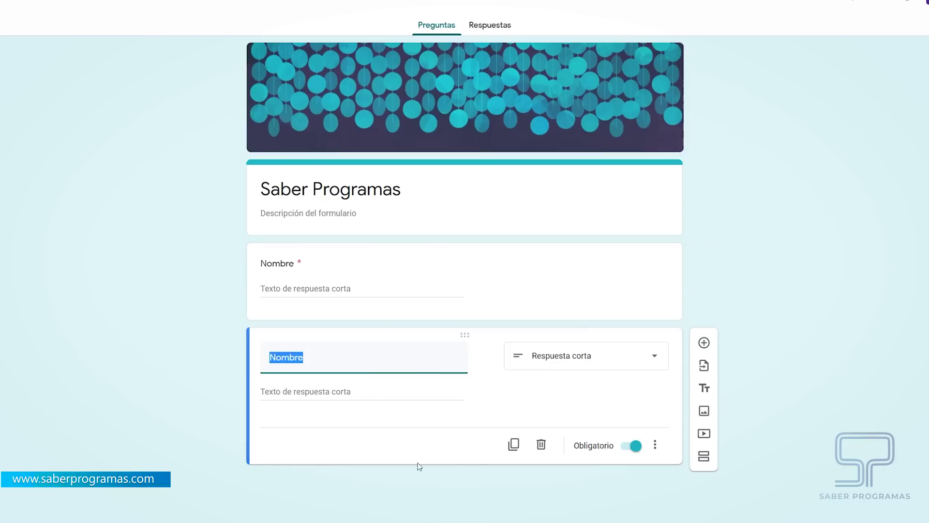
pyautogui.write('Pais')
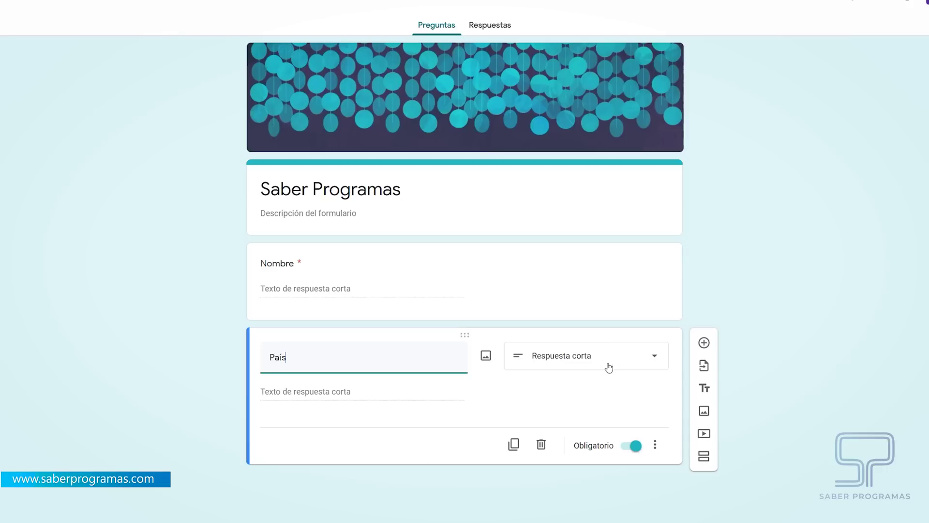
# Make the "Pais" question optional and add a Desplegable question titled "Edad" below it.
pyautogui.click(625, 453)
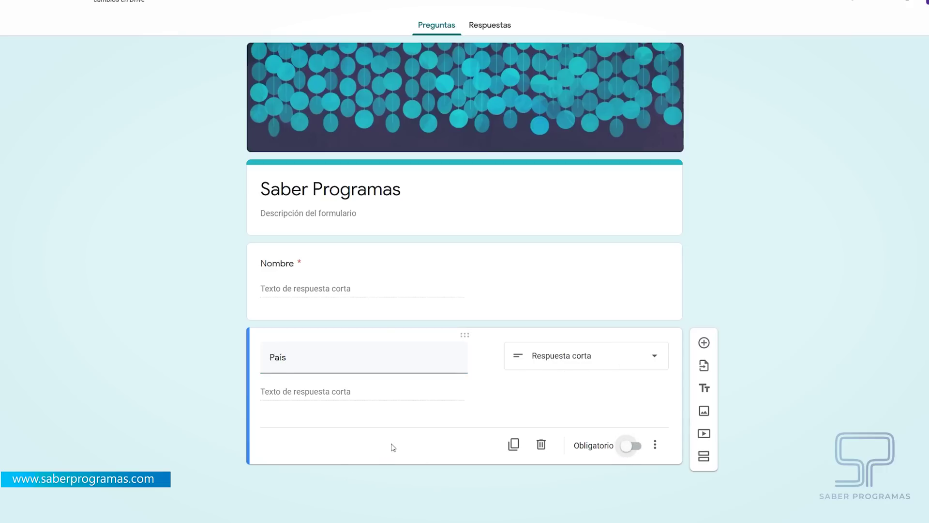
pyautogui.scroll(-1, 674, 377)
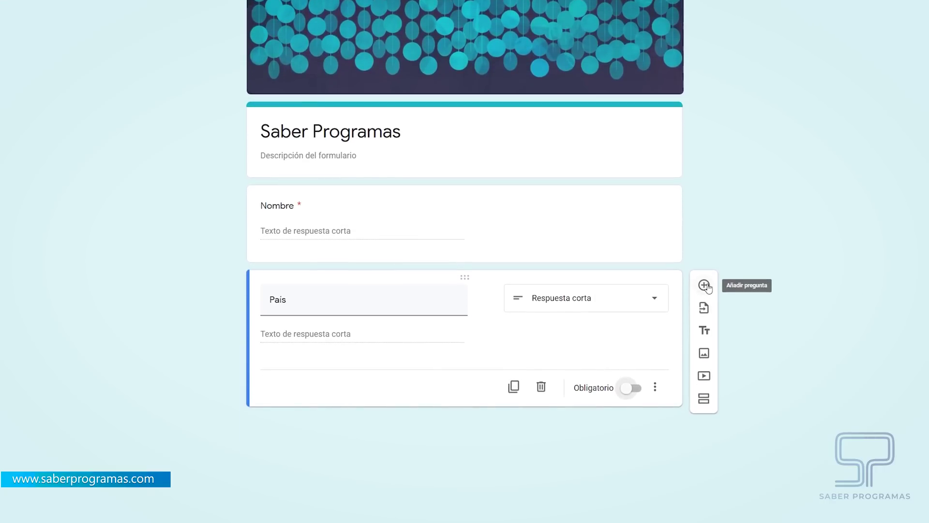
pyautogui.click(705, 285)
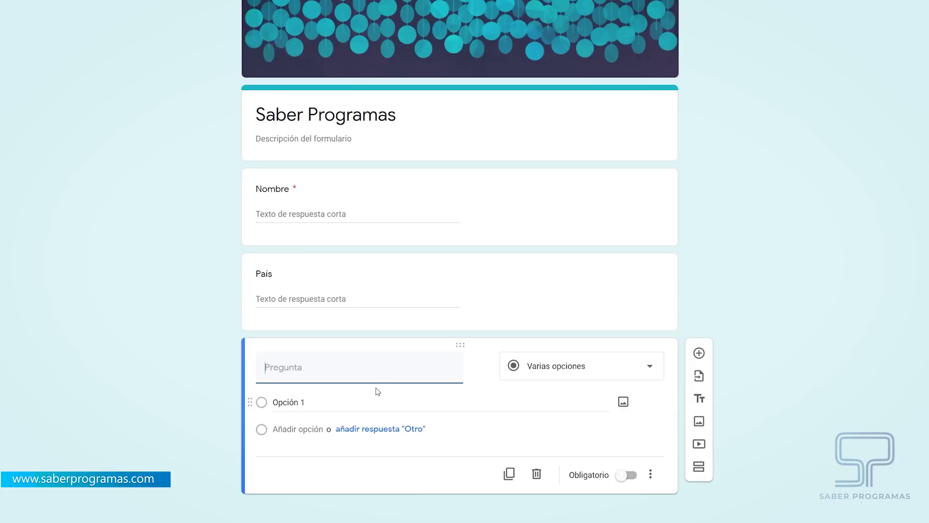
pyautogui.write('Edad')
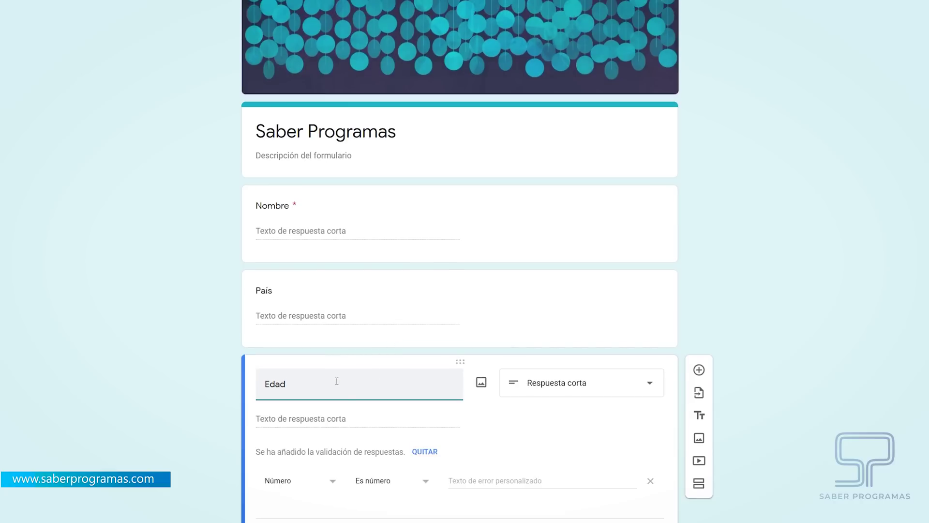
pyautogui.scroll(-1, 484, 315)
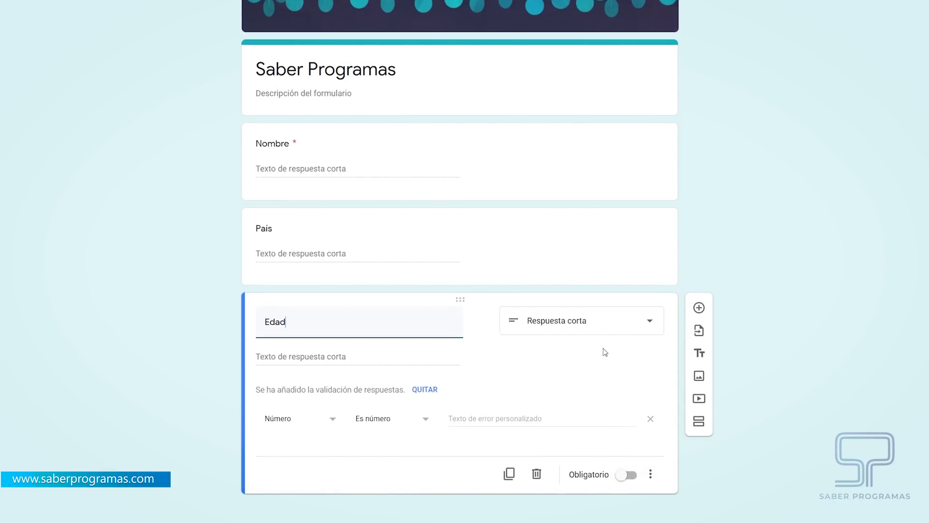
pyautogui.click(636, 326)
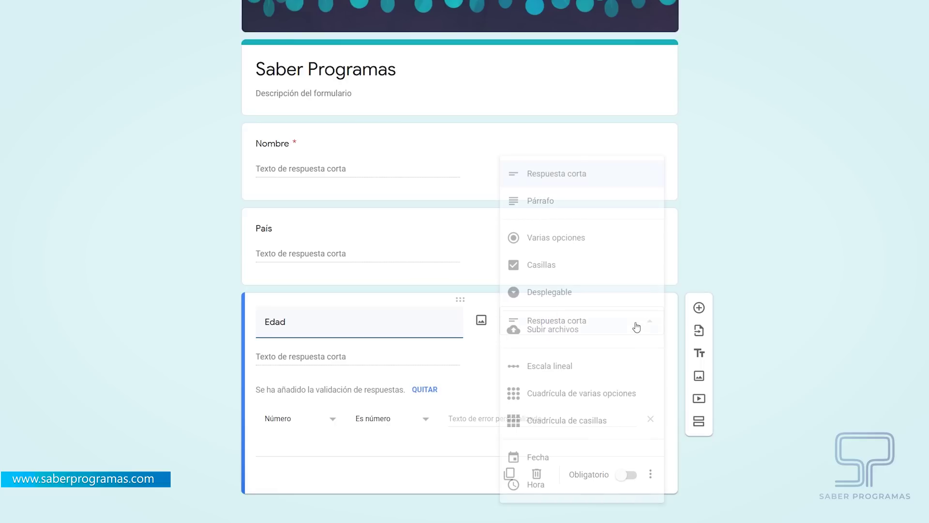
pyautogui.click(551, 296)
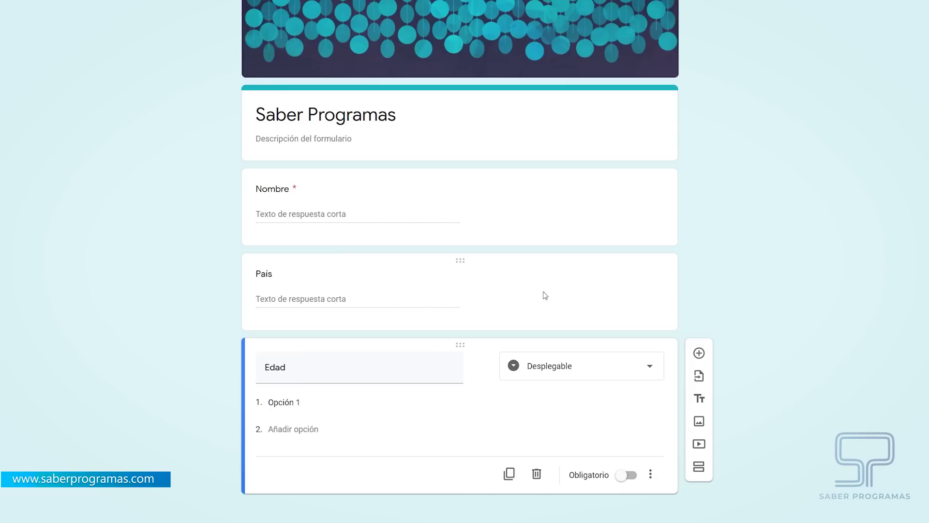
# Enter "Entre 18 y 24" and "Entre 25 y 45" as the first two options of the "Edad" question.
pyautogui.click(300, 404)
pyautogui.write('Entre 15')
pyautogui.write(' y 24')
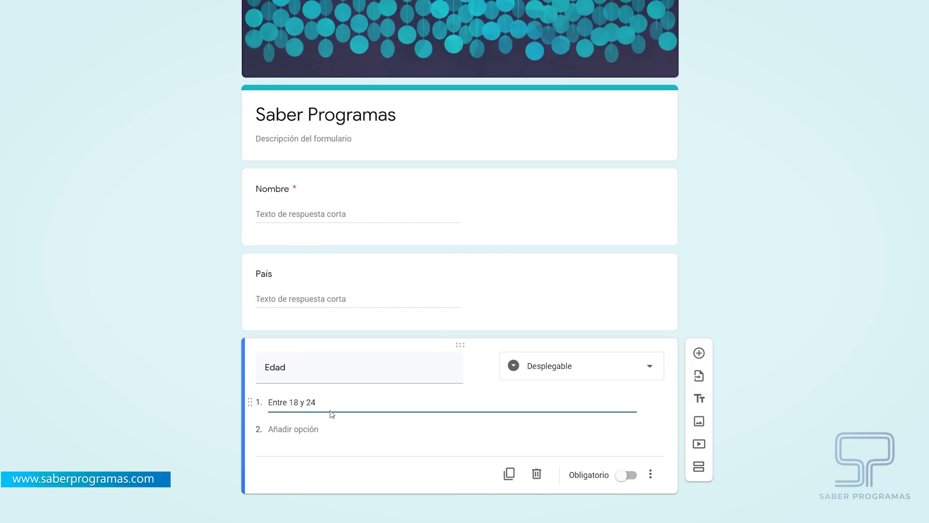
pyautogui.press('Return')
pyautogui.write('Entre 25 y 45')
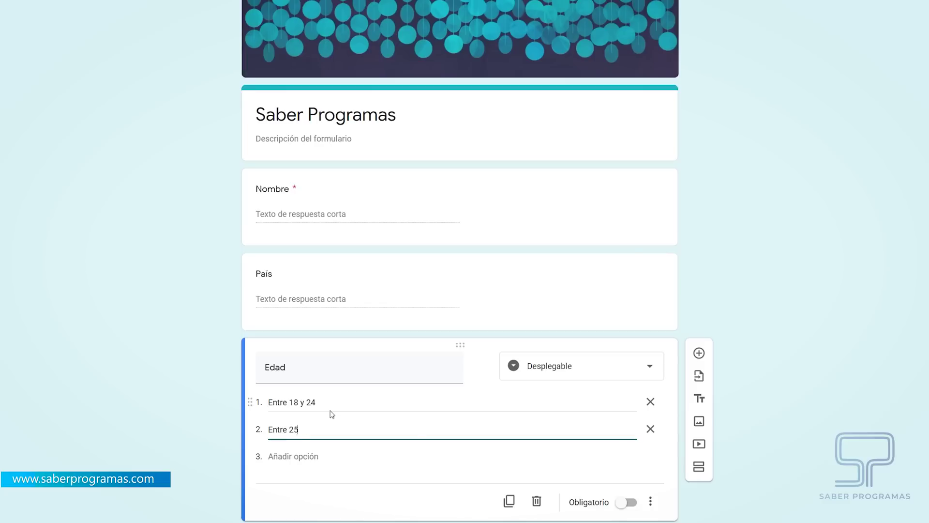
# Add the options "Entre 36 y 45", "Entre 46 y 60" and "Más de 61" to "Edad" and make the question required.
pyautogui.press('Return')
pyautogui.write('Entre 36 y 45')
pyautogui.press('Return')
pyautogui.write('Entre 46 y 50')
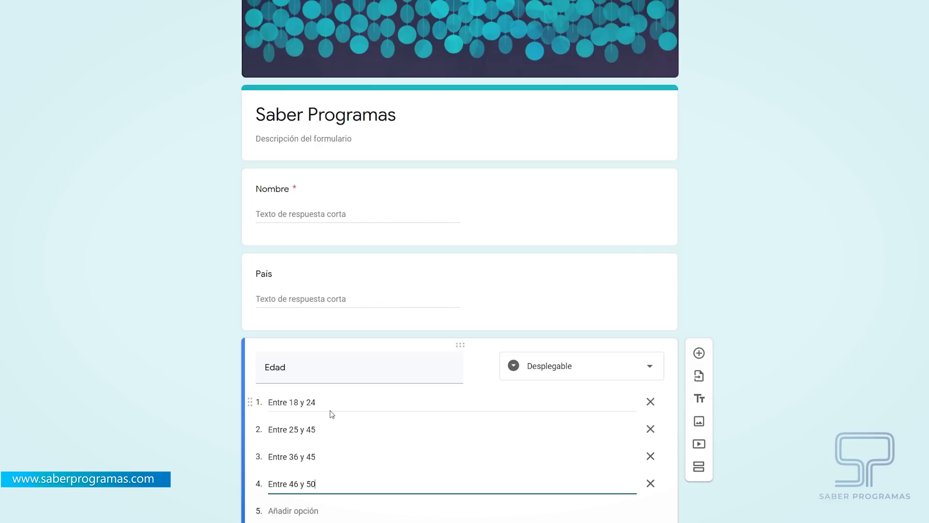
pyautogui.write('60')
pyautogui.press('Return')
pyautogui.write('Más de 61')
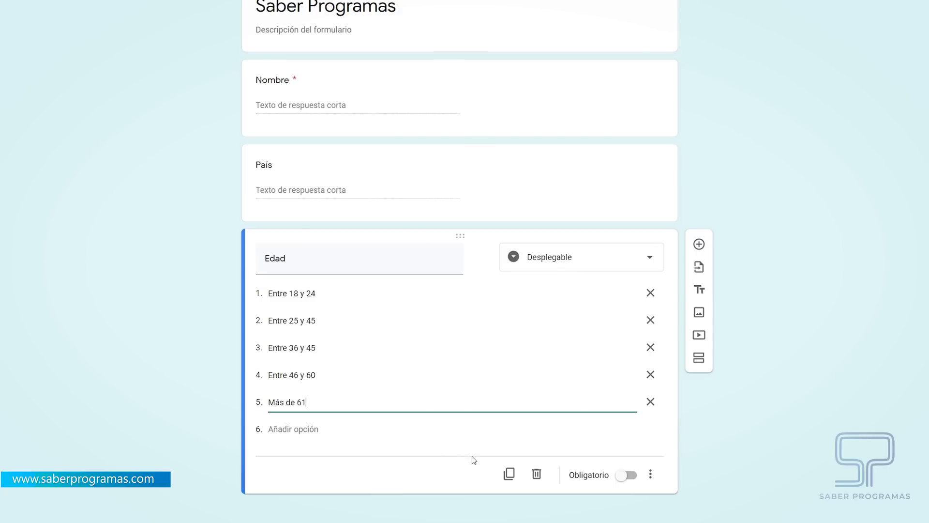
pyautogui.click(629, 476)
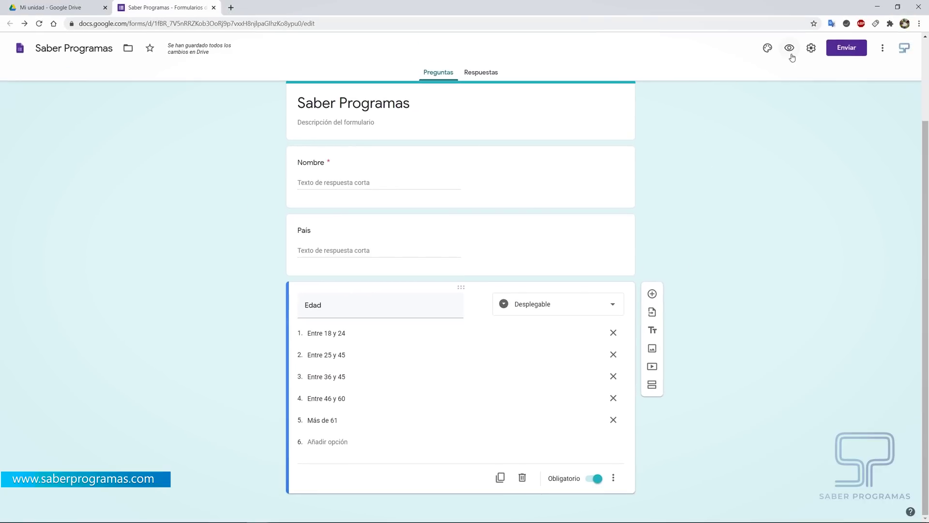
# Preview the form, try the "Edad" dropdown by choosing "Entre 36 y 45", and leave the preview without submitting.
pyautogui.click(789, 47)
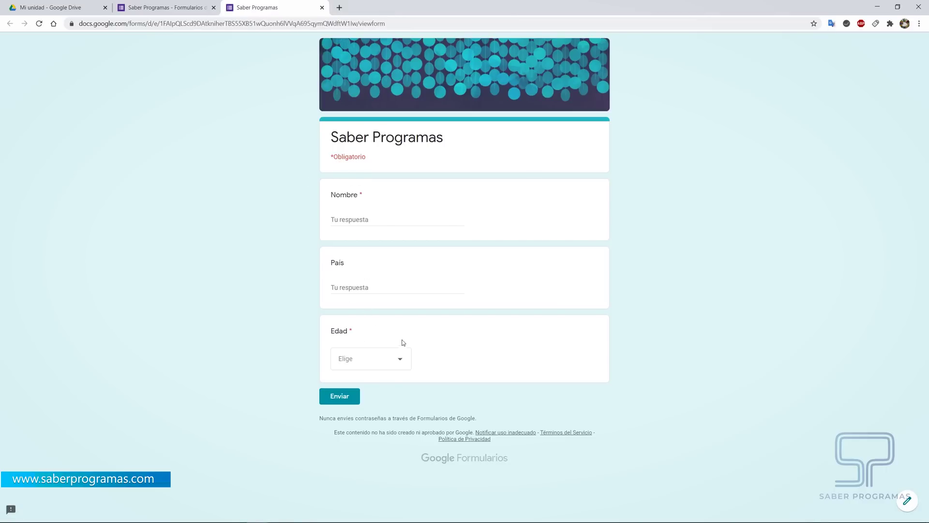
pyautogui.click(371, 360)
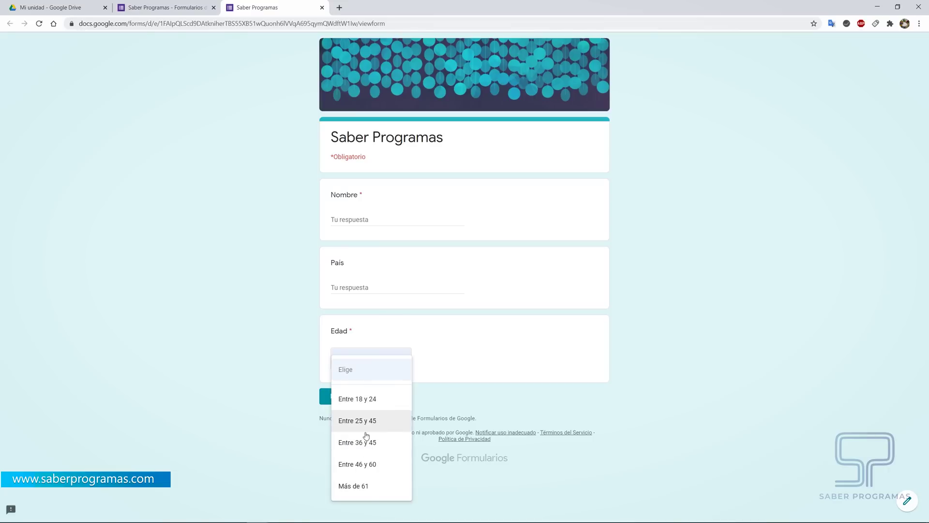
pyautogui.click(371, 446)
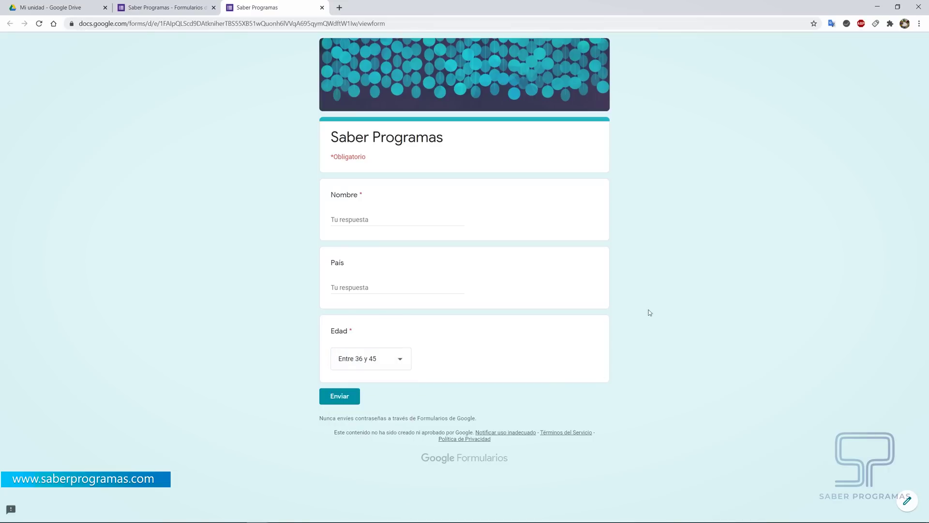
pyautogui.click(322, 7)
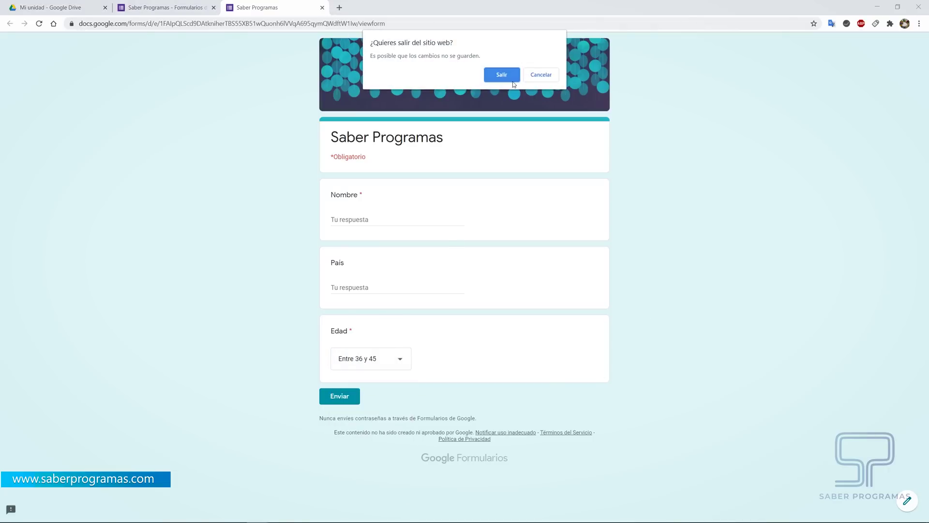
pyautogui.click(501, 75)
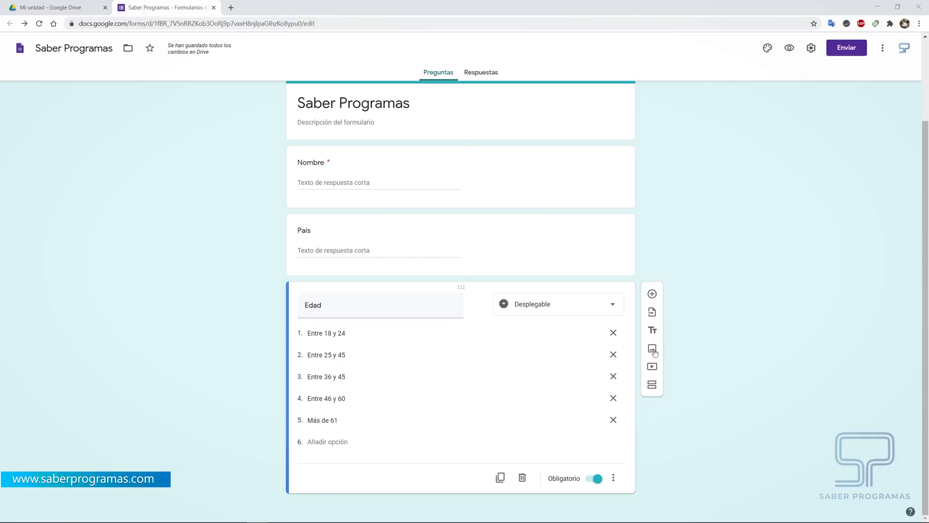
# Add a Varias opciones question titled "¿Cómo has conocido nuestro canal?" after the "Edad" question.
pyautogui.click(652, 294)
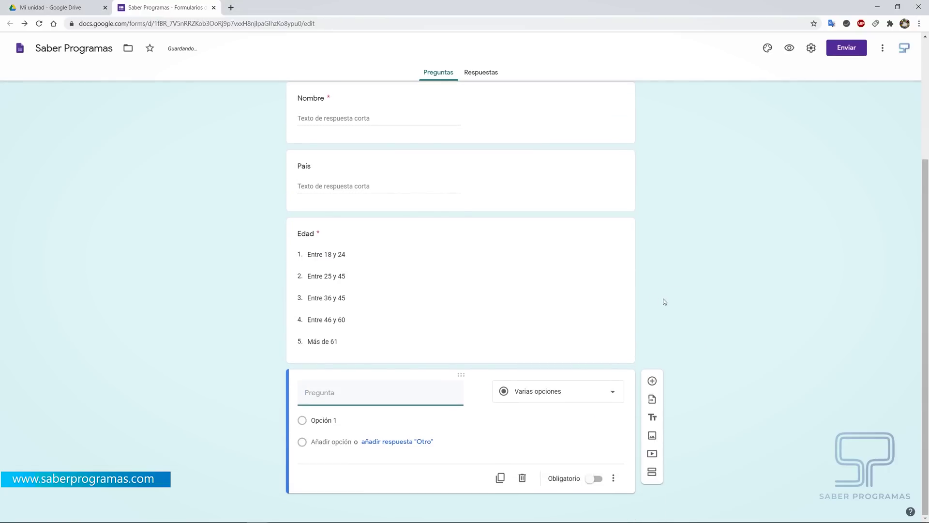
pyautogui.write('¿Cómo has conocido nuestro canal?')
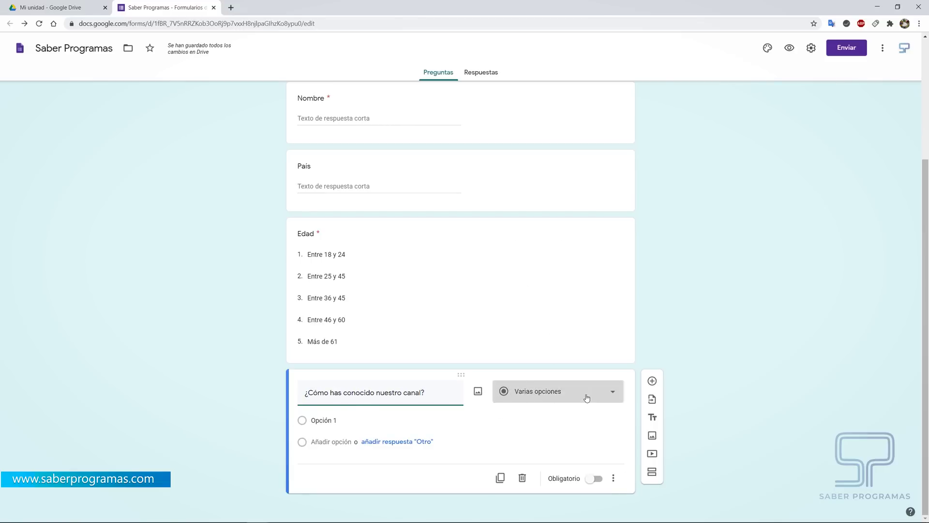
pyautogui.click(586, 398)
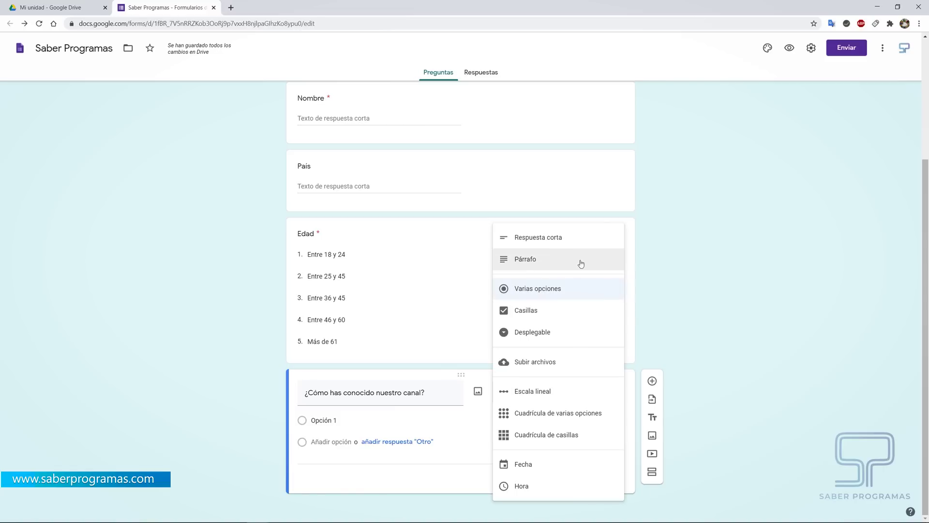
pyautogui.click(524, 292)
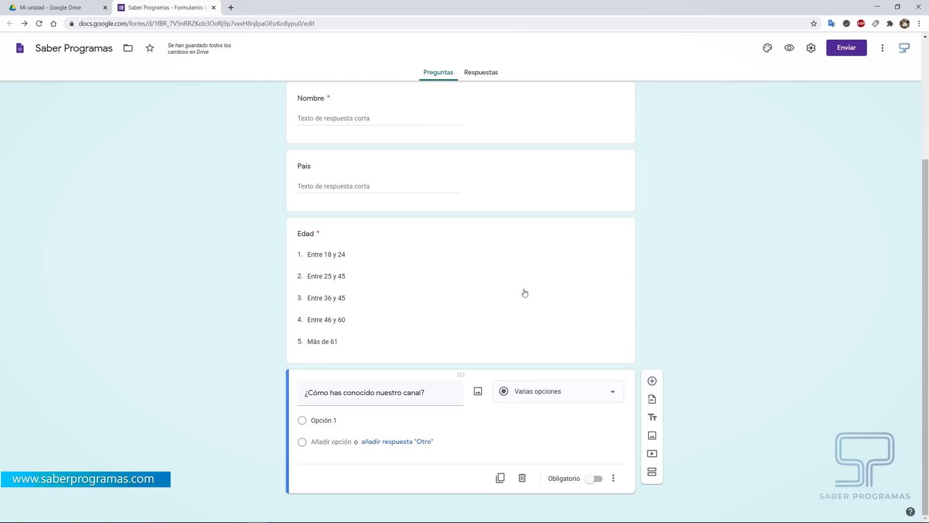
# Enter "YouTube" as the first answer option and look at the image insertion choices for it without adding an image.
pyautogui.click(360, 424)
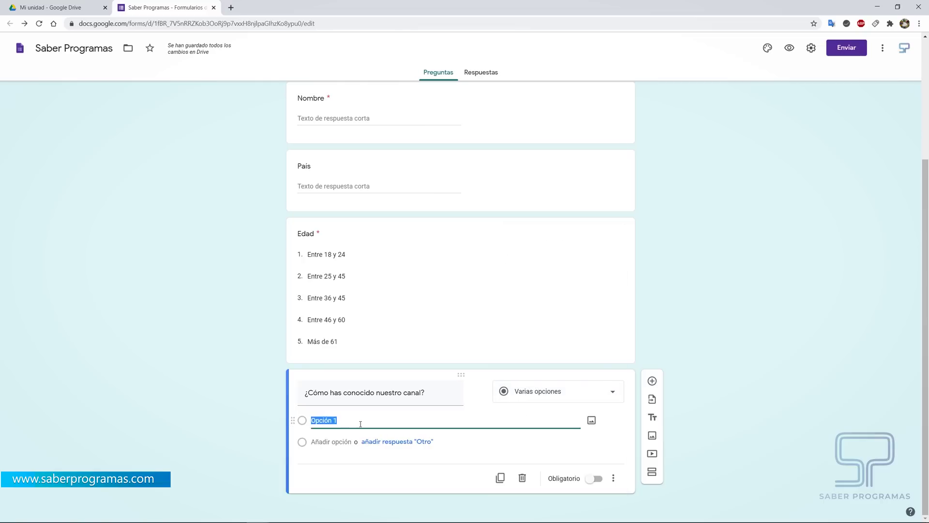
pyautogui.write('YouTube')
pyautogui.press('Tab')
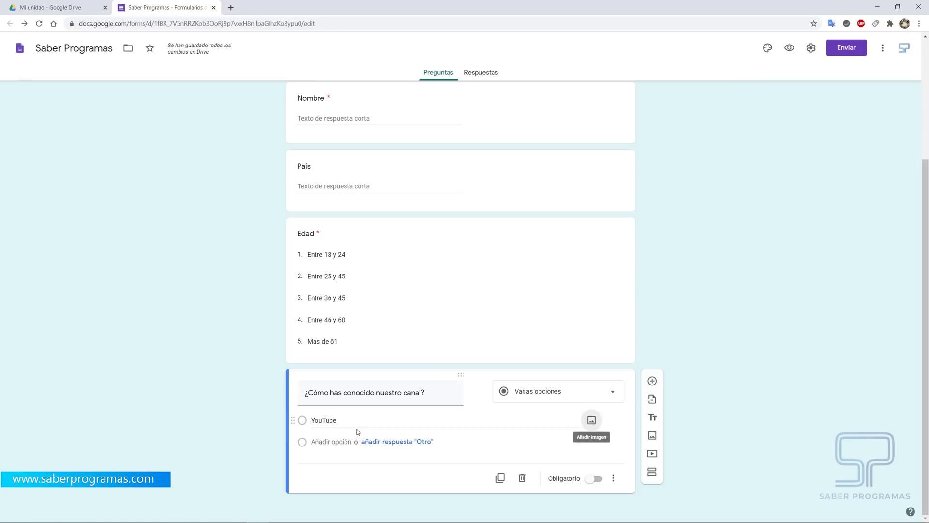
pyautogui.click(592, 420)
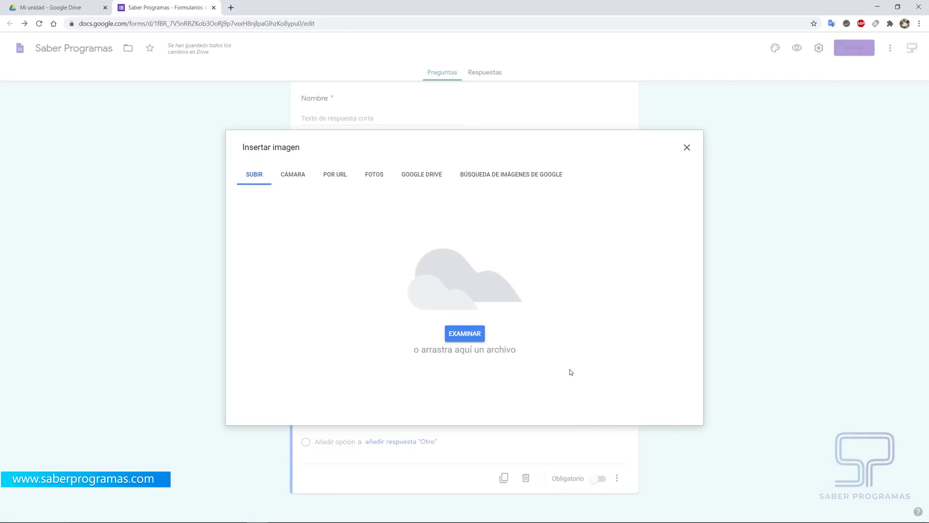
pyautogui.click(686, 148)
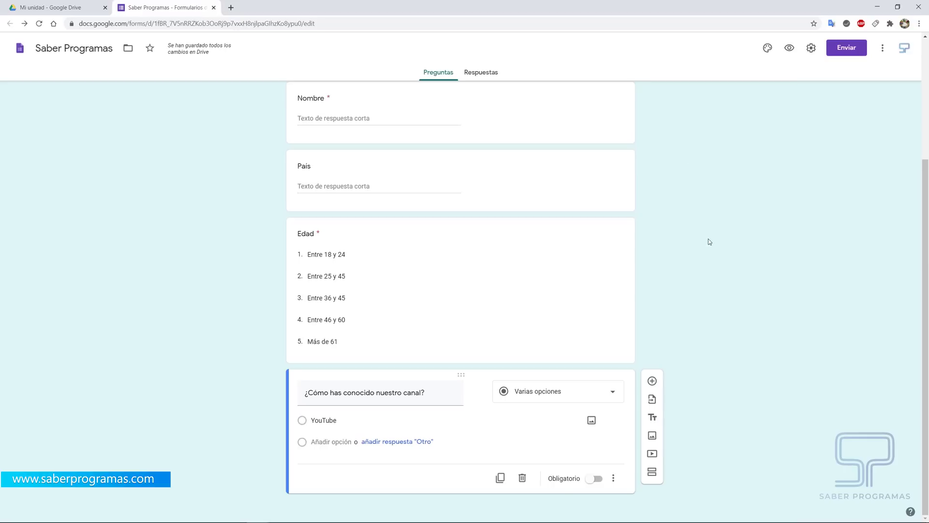
pyautogui.click(331, 442)
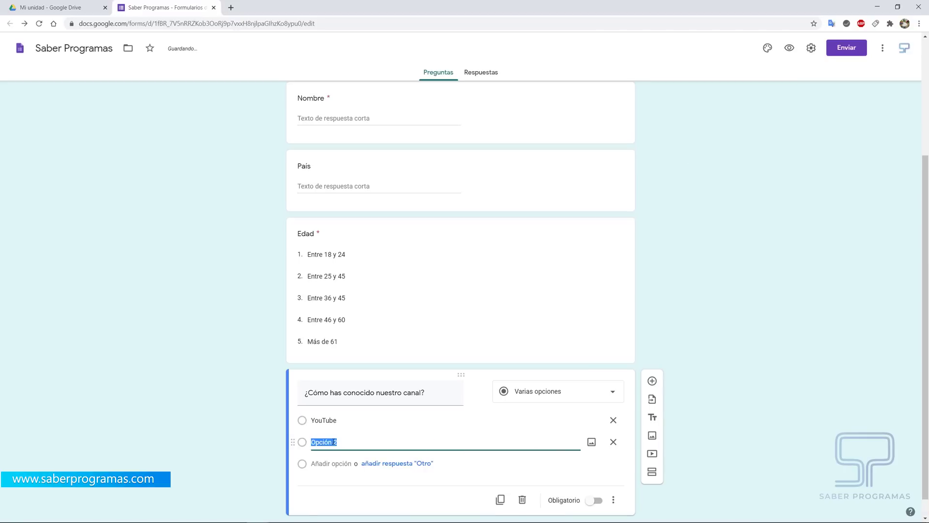
pyautogui.write('www.saberprogramas.com')
pyautogui.press('Tab')
pyautogui.write('Otra página web')
pyautogui.press('Return')
pyautogui.write('Búsqueda en Google')
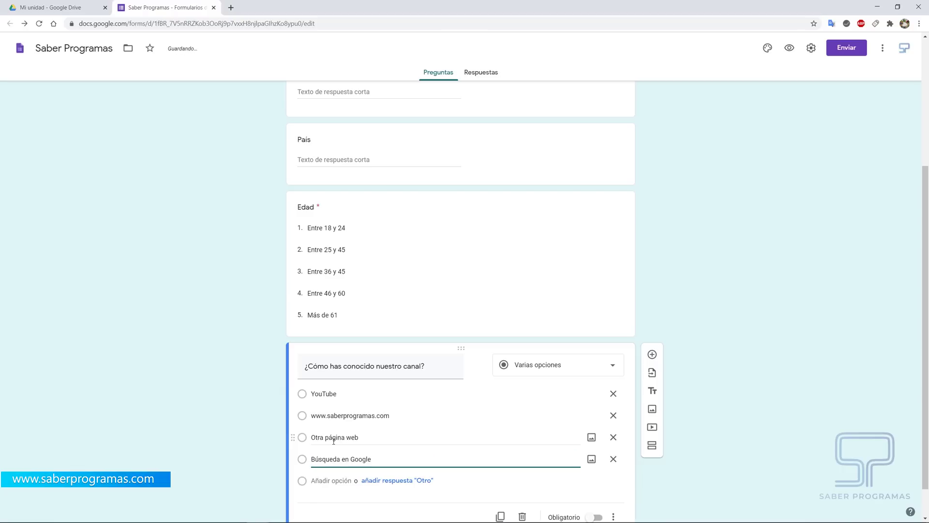
# Add the option "Recomendación amigo/profesor" and remove the surplus blank option after it.
pyautogui.press('Return')
pyautogui.write('Recomendación amigo/profesor')
pyautogui.press('Return')
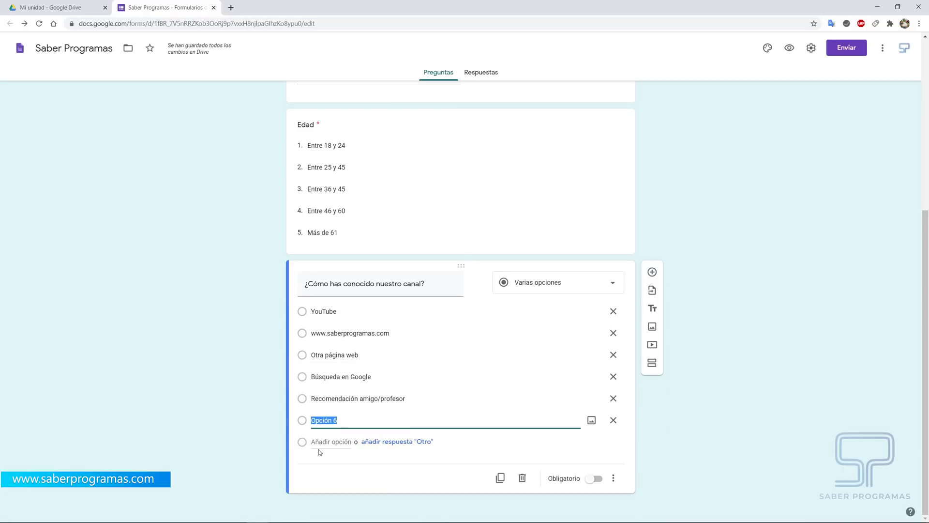
pyautogui.click(613, 420)
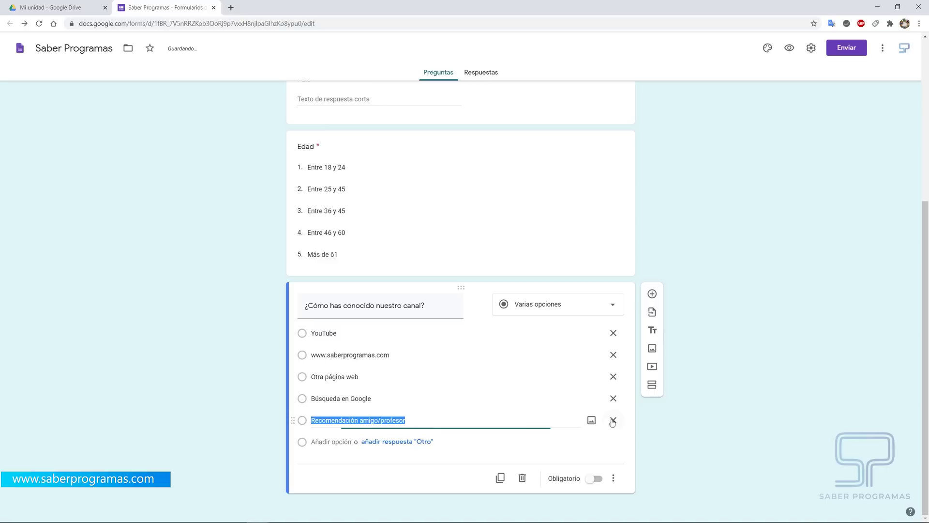
pyautogui.click(444, 417)
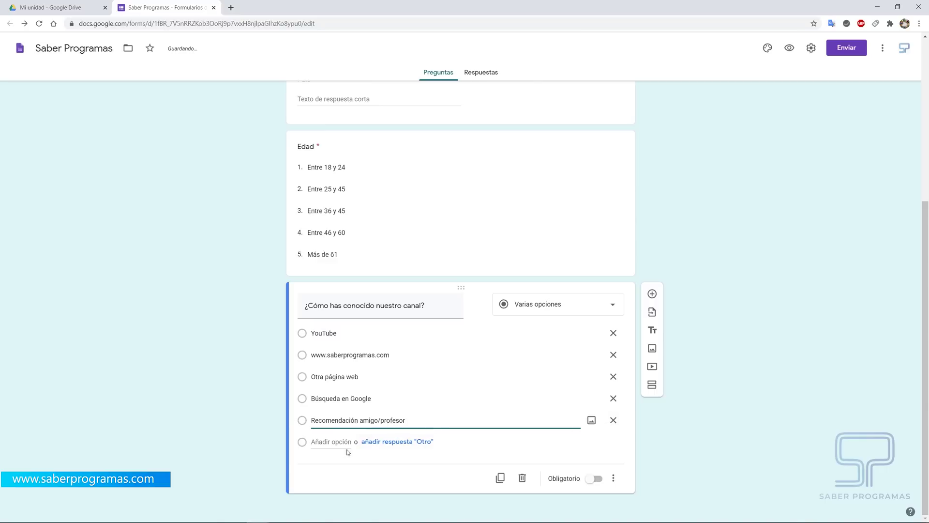
# Add an open "Otro" answer to the "¿Cómo has conocido nuestro canal?" question and make the question required.
pyautogui.click(384, 443)
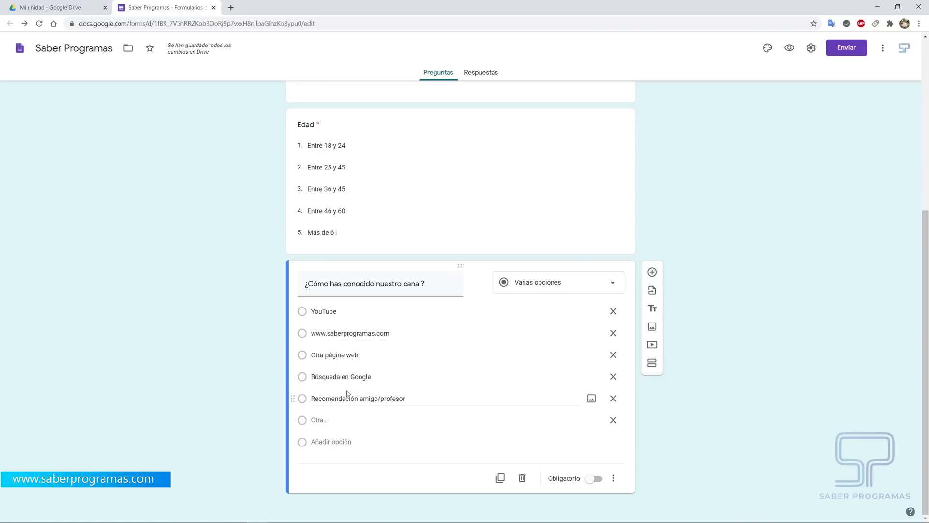
pyautogui.click(597, 479)
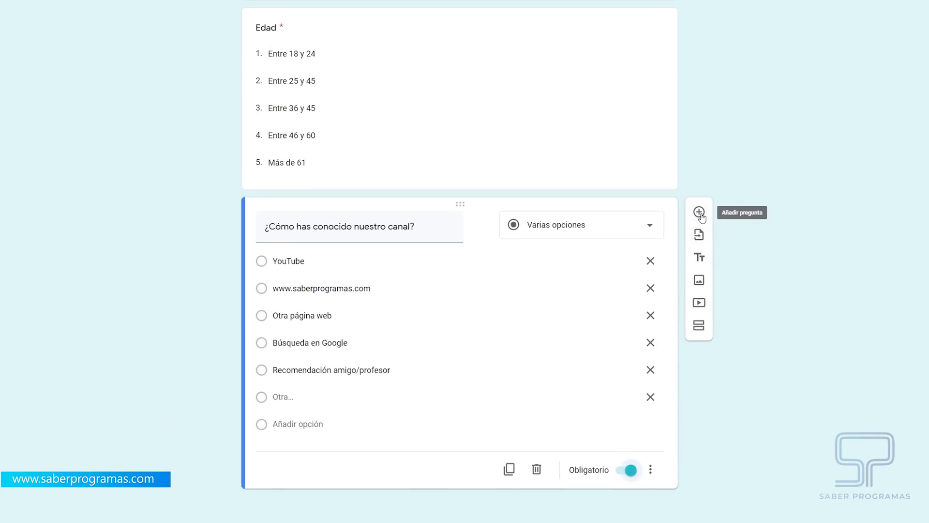
# Add a new question "¿Qué programas te interesa aprender?" with the answer type Casillas.
pyautogui.click(699, 213)
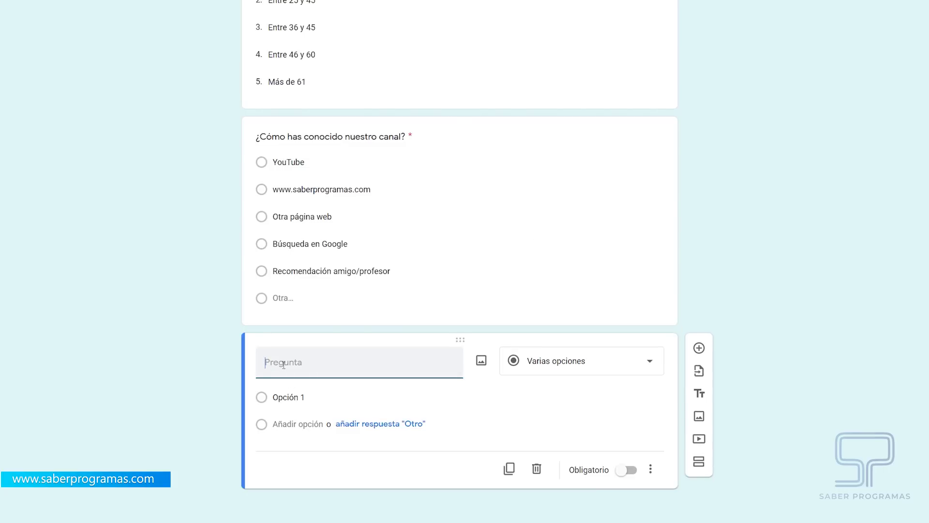
pyautogui.write('¿Qué programas te interesa aprender?')
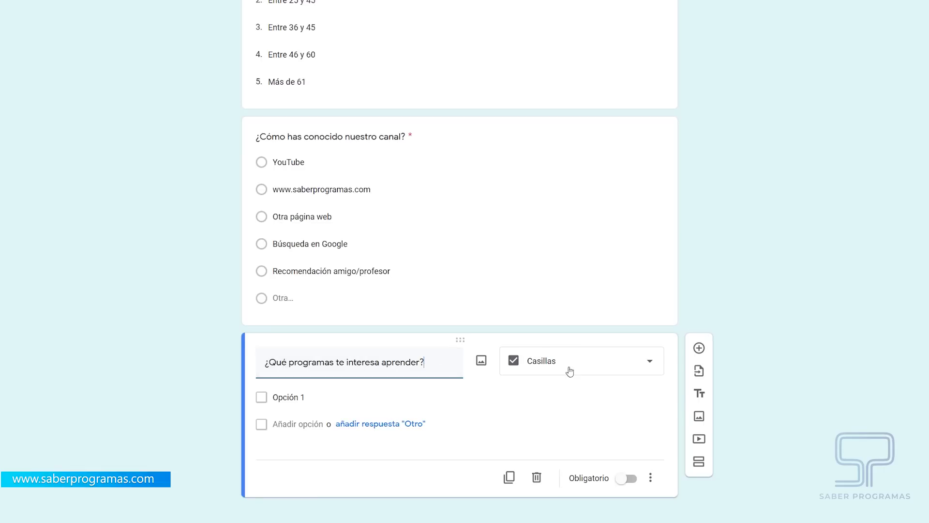
pyautogui.click(618, 357)
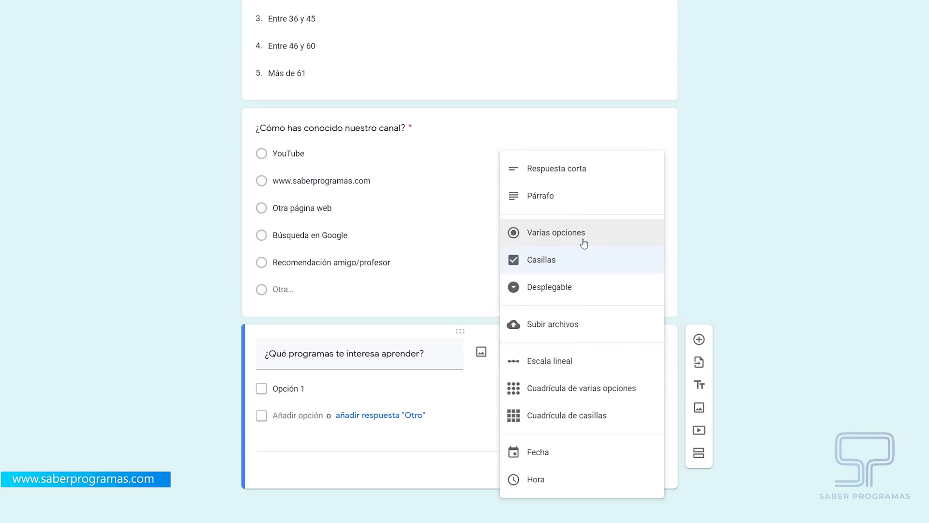
pyautogui.click(538, 264)
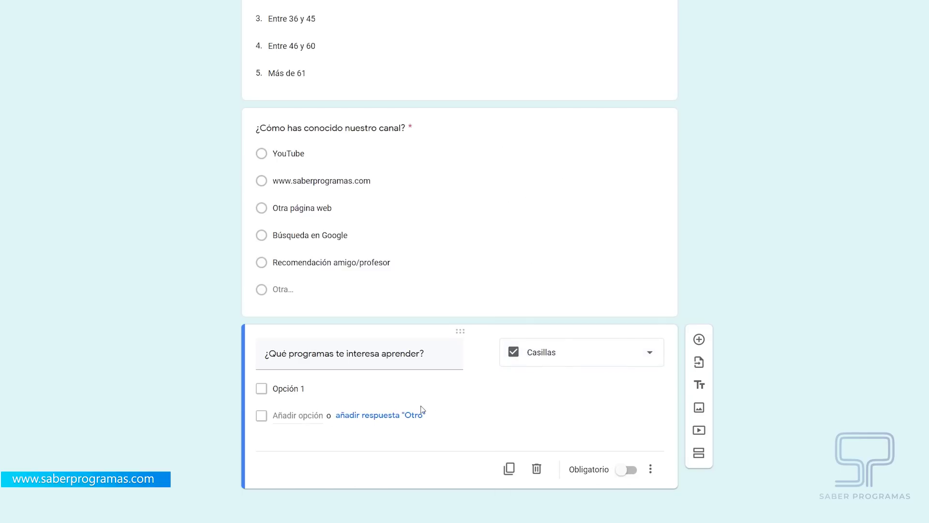
# Enter the checkbox options Excel, Word, Power Point, Autocad and Photoshop, add an open "Otro" answer and make the question required.
pyautogui.click(304, 393)
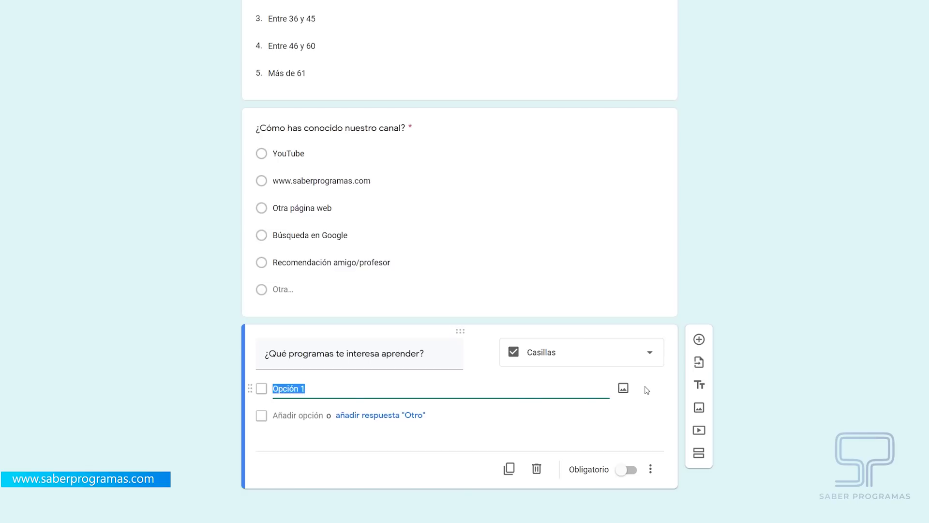
pyautogui.write('Excel')
pyautogui.press('Return')
pyautogui.write('Word')
pyautogui.press('Return')
pyautogui.write('Power Point')
pyautogui.press('Return')
pyautogui.write('Autocad')
pyautogui.press('Return')
pyautogui.write('Photoshop')
pyautogui.scroll(-2, 312, 395)
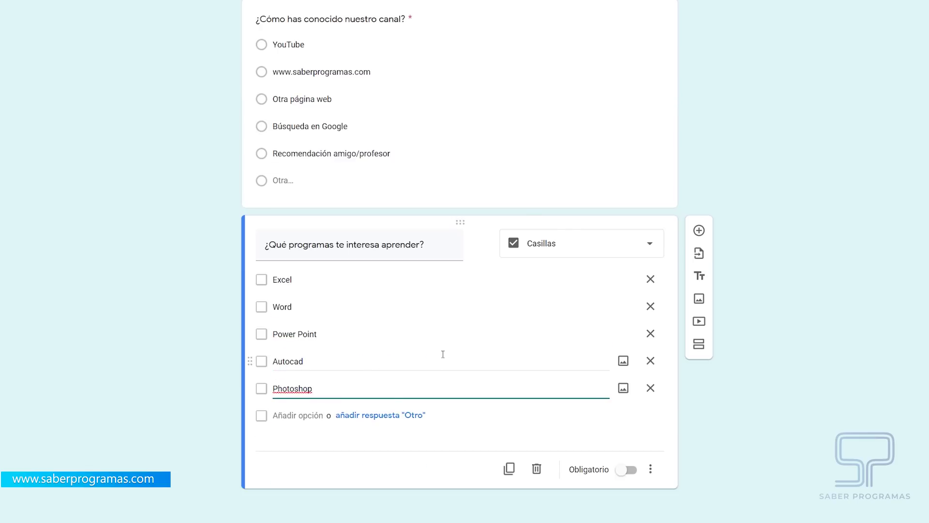
pyautogui.click(381, 418)
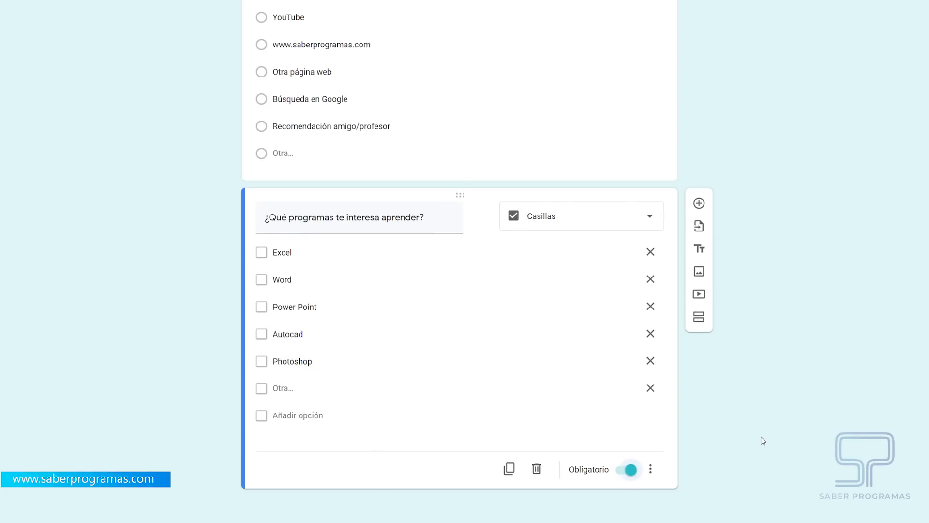
# Add an Escala lineal question titled "Valora del 1 al 6 tu satisfacción con el contenido de nuestro canal".
pyautogui.click(705, 206)
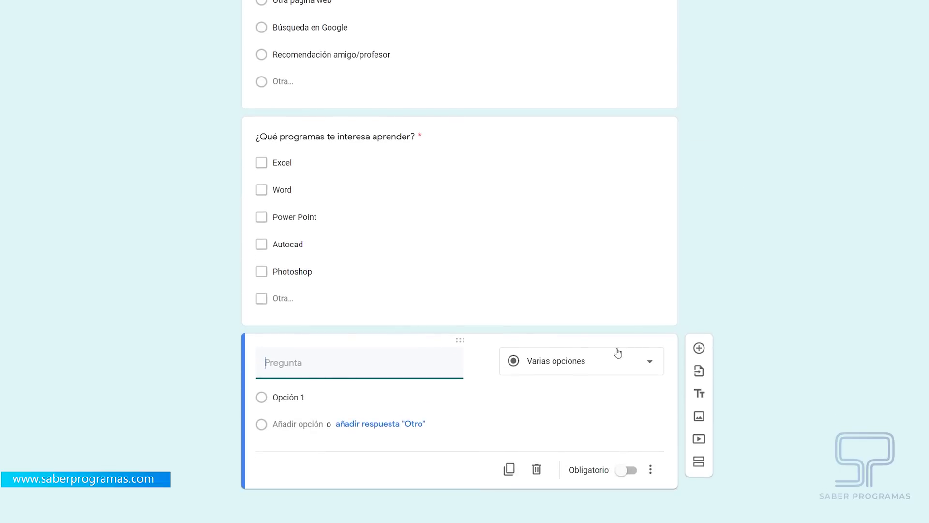
pyautogui.click(589, 371)
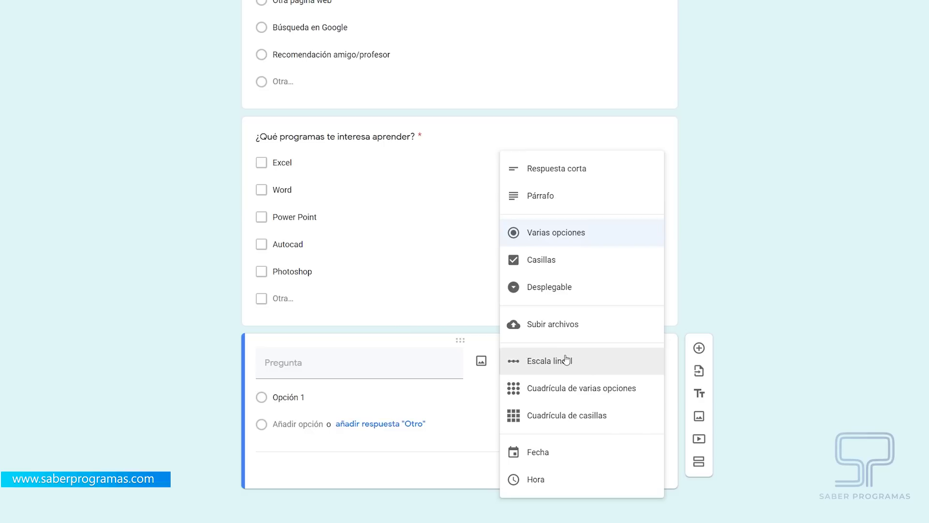
pyautogui.click(343, 370)
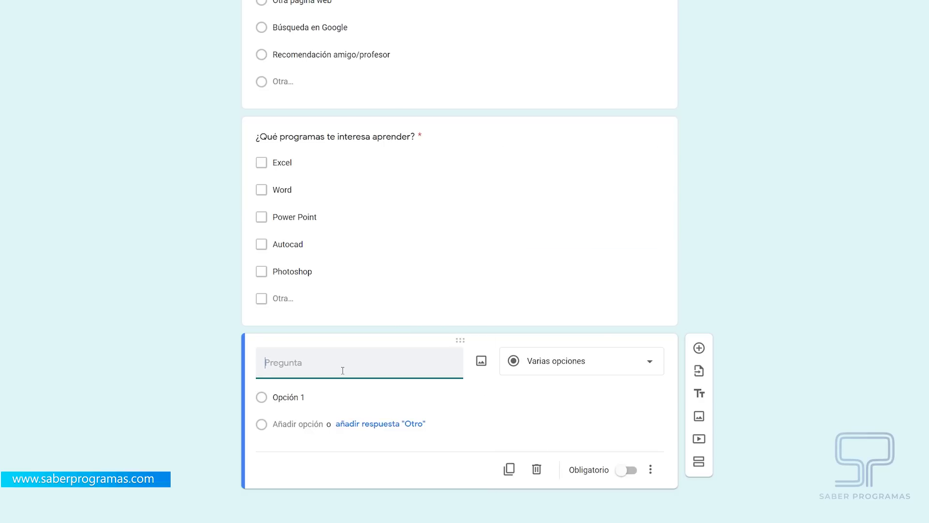
pyautogui.write('Valora del 1')
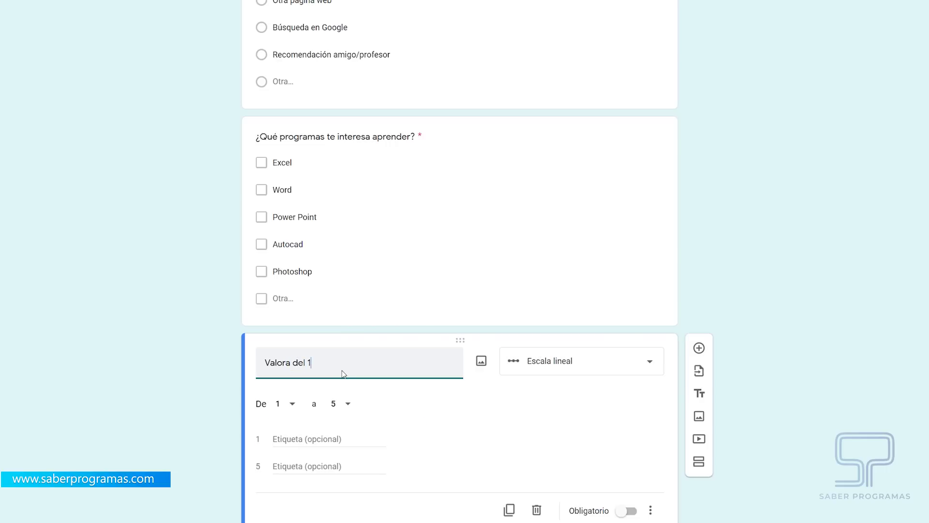
pyautogui.write(' al ')
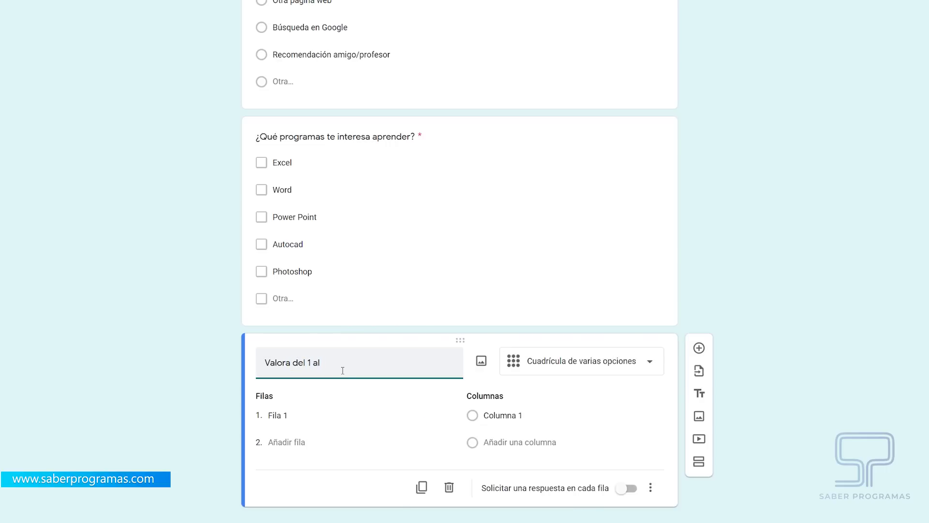
pyautogui.write('6 tu satisfacc')
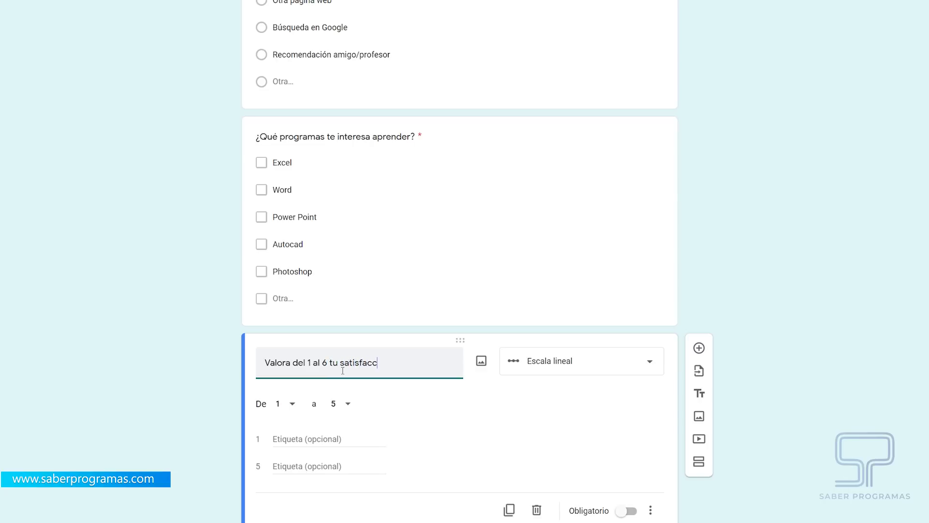
pyautogui.write('ión con el contenido de nuestro canal')
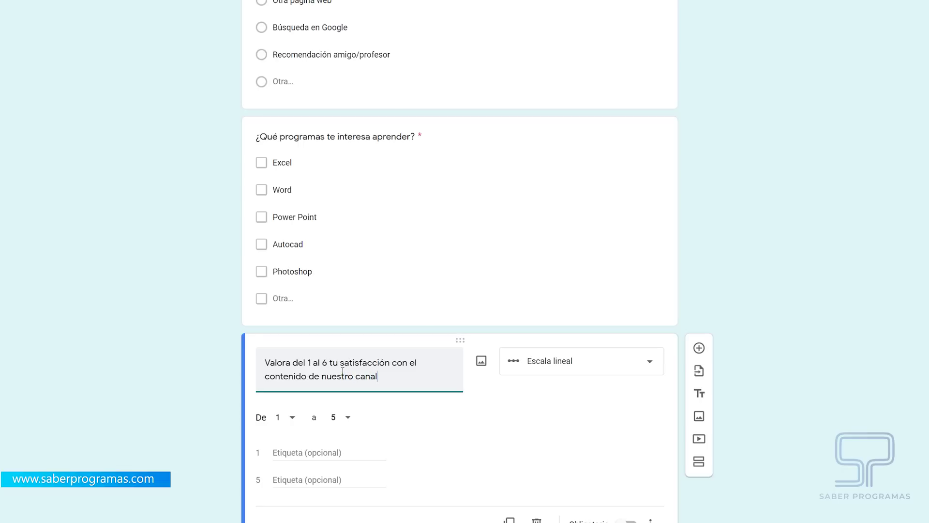
pyautogui.scroll(-1, 402, 369)
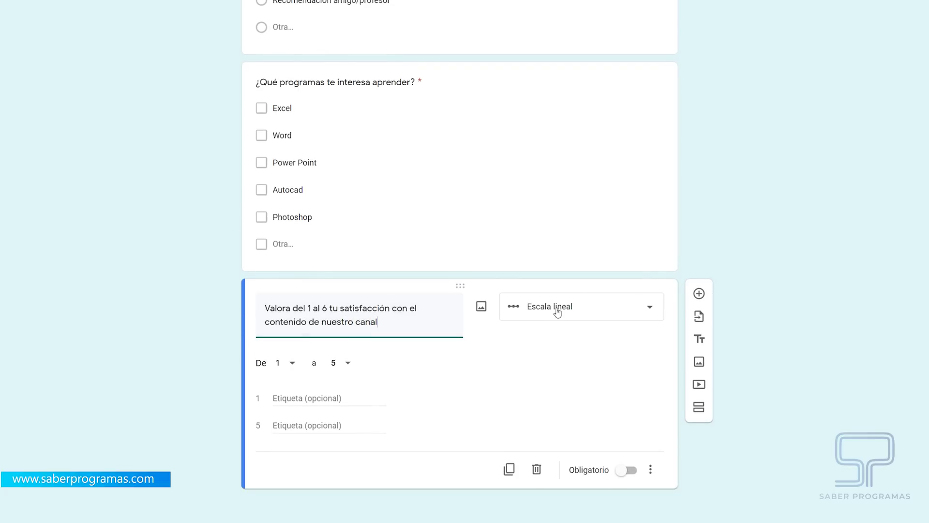
pyautogui.click(580, 316)
pyautogui.click(580, 315)
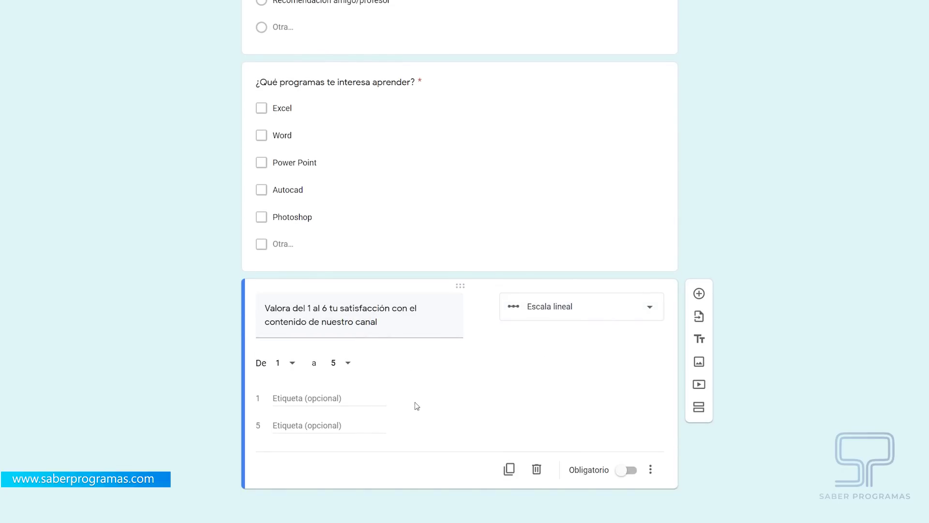
# Set the scale's upper end to 6, label its ends "Muy insatisfecho" and "Muy satisfecho", and make the question required.
pyautogui.click(346, 364)
pyautogui.click(343, 374)
pyautogui.click(324, 396)
pyautogui.write('Muy insatisfecho')
pyautogui.click(312, 425)
pyautogui.write('Muy satisfe')
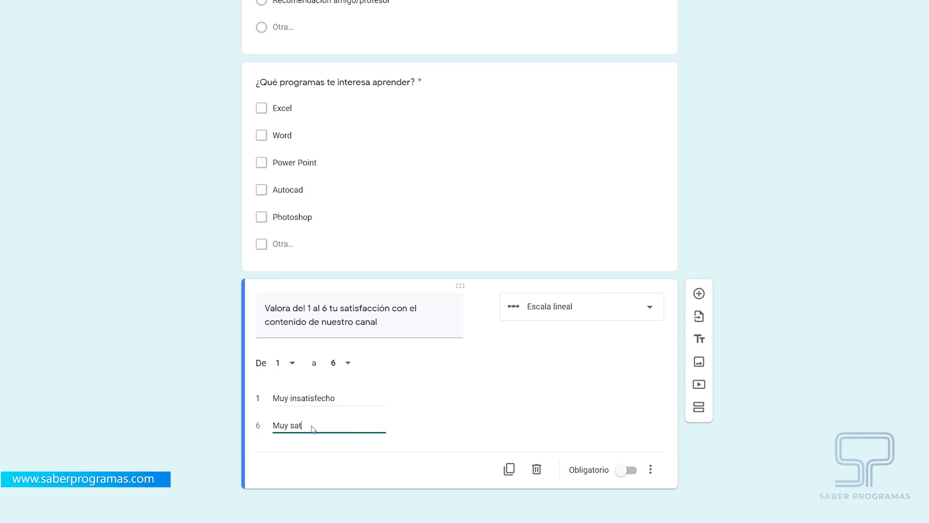
pyautogui.write('cho')
pyautogui.click(638, 472)
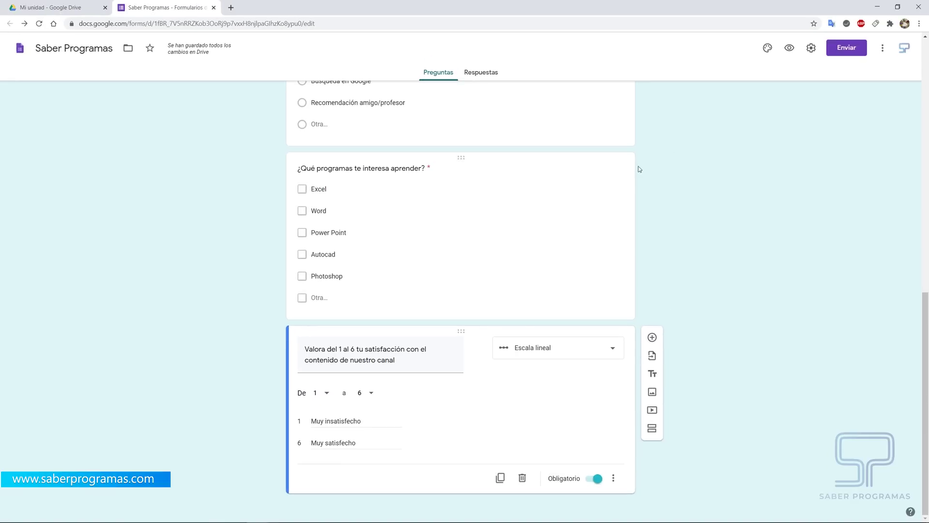
# Preview the form, try the answers "Recomendación amigo/profesor", Word, Power Point and a rating of 5, and close the preview without submitting.
pyautogui.click(790, 47)
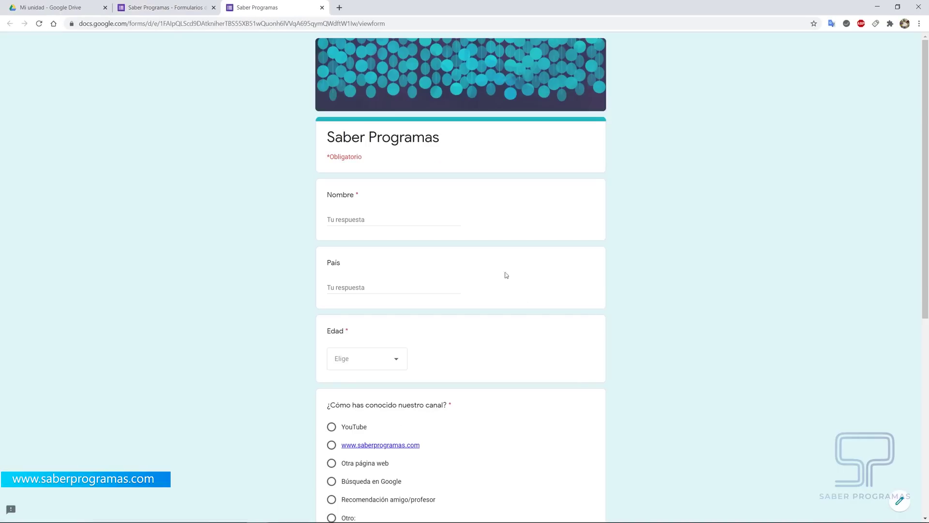
pyautogui.scroll(-1, 382, 203)
pyautogui.scroll(-2, 381, 213)
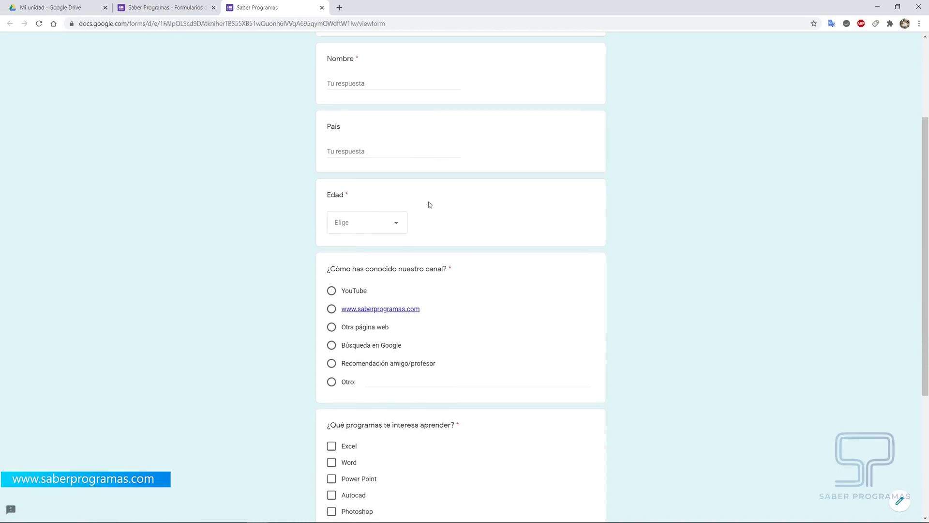
pyautogui.scroll(-2, 421, 242)
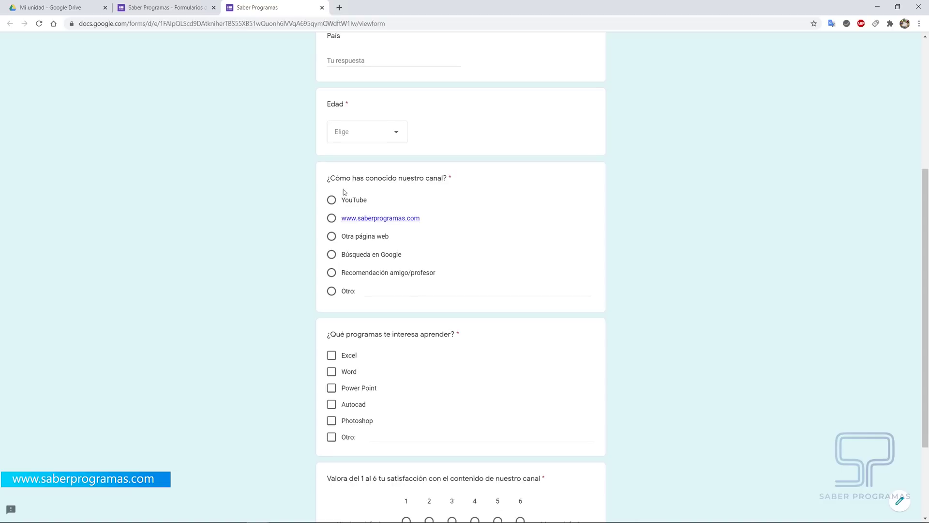
pyautogui.click(335, 258)
pyautogui.click(332, 272)
pyautogui.click(332, 372)
pyautogui.click(333, 388)
pyautogui.scroll(-3, 493, 384)
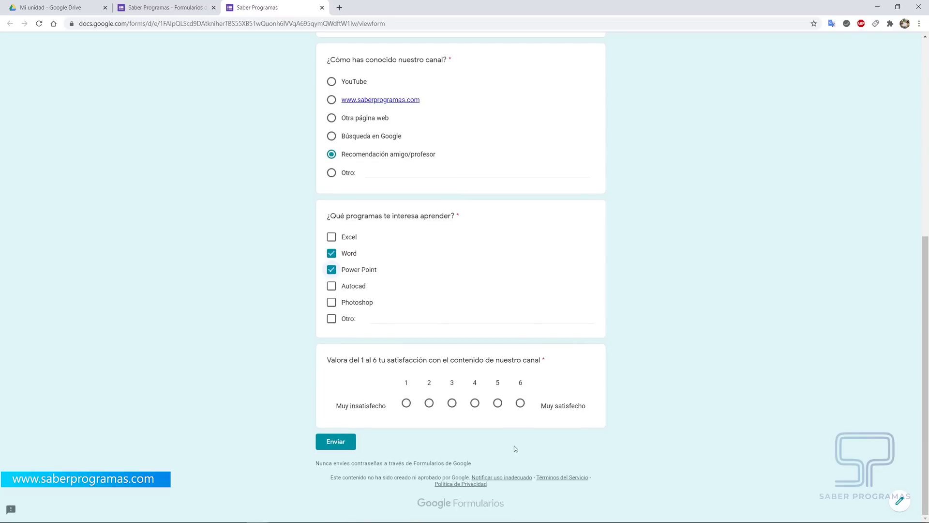
pyautogui.click(497, 404)
pyautogui.click(322, 8)
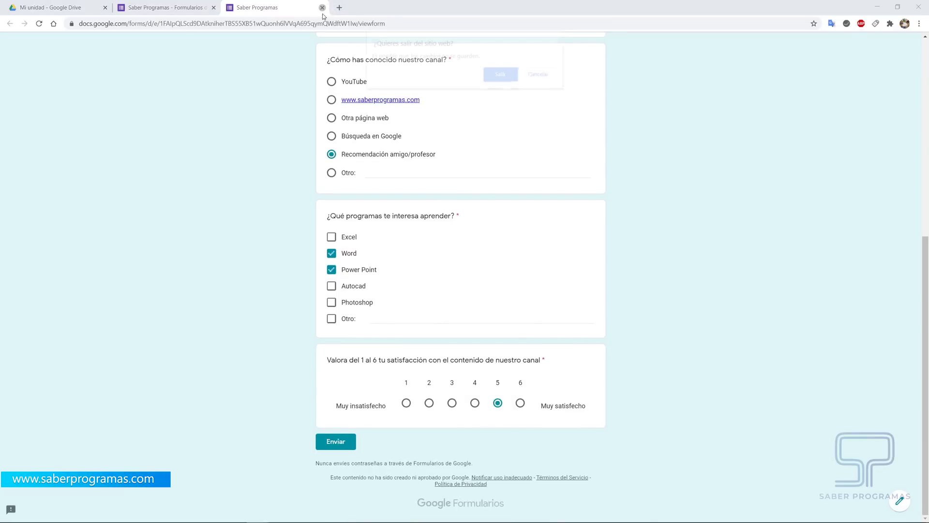
pyautogui.press('Return')
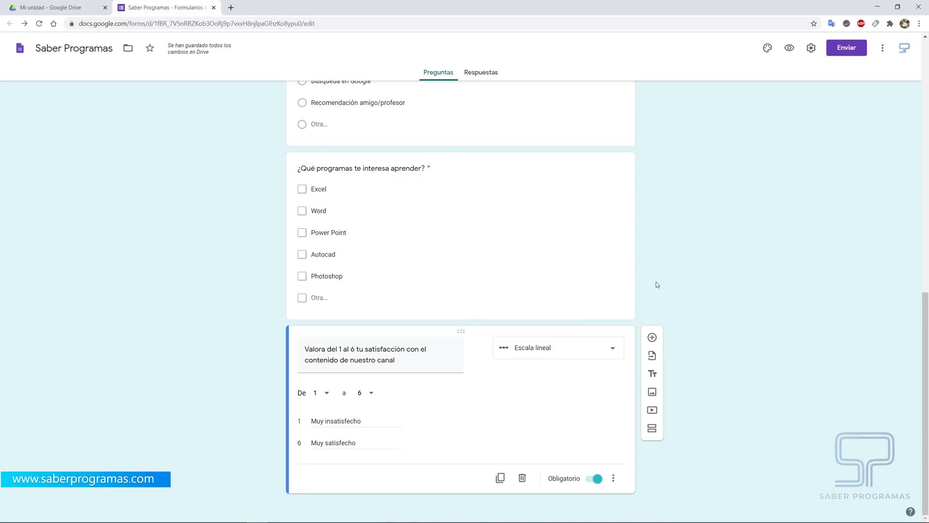
# Add a Cuadrícula de varias opciones question titled "¿Qué nivel de manejo tienes de los siguientes programas?".
pyautogui.click(652, 337)
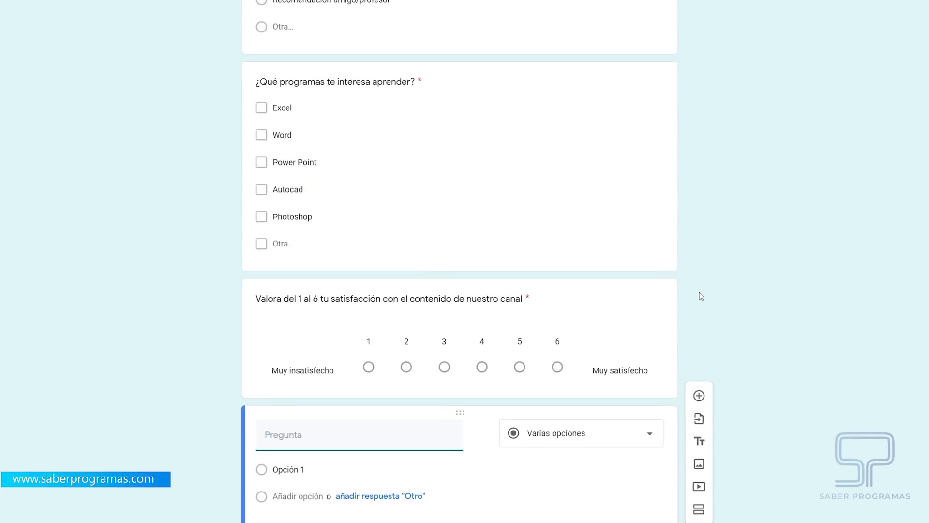
pyautogui.click(642, 363)
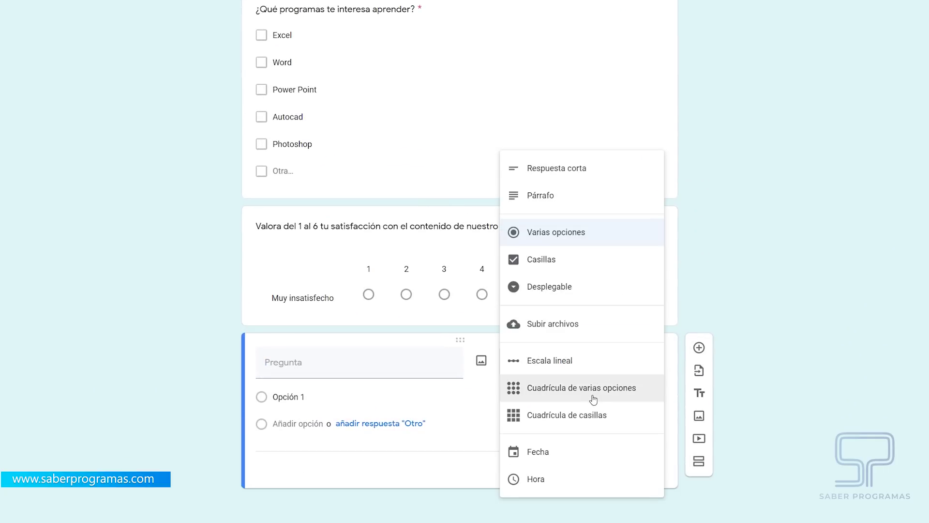
pyautogui.click(565, 396)
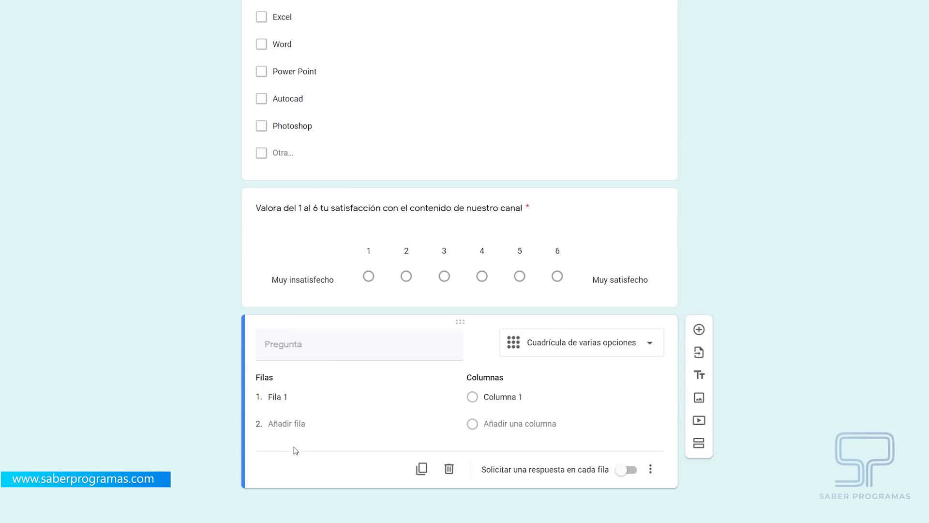
pyautogui.click(319, 349)
pyautogui.write('¿Q')
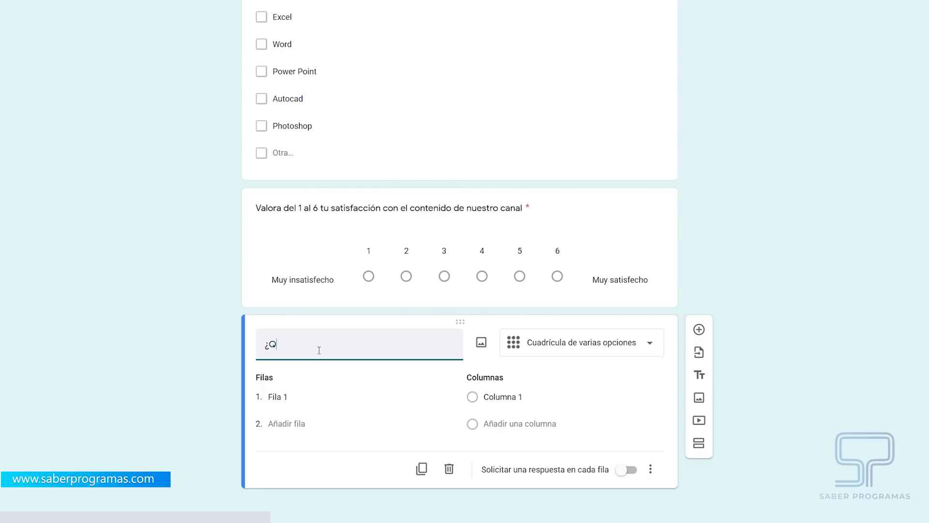
pyautogui.write('ué nivel de')
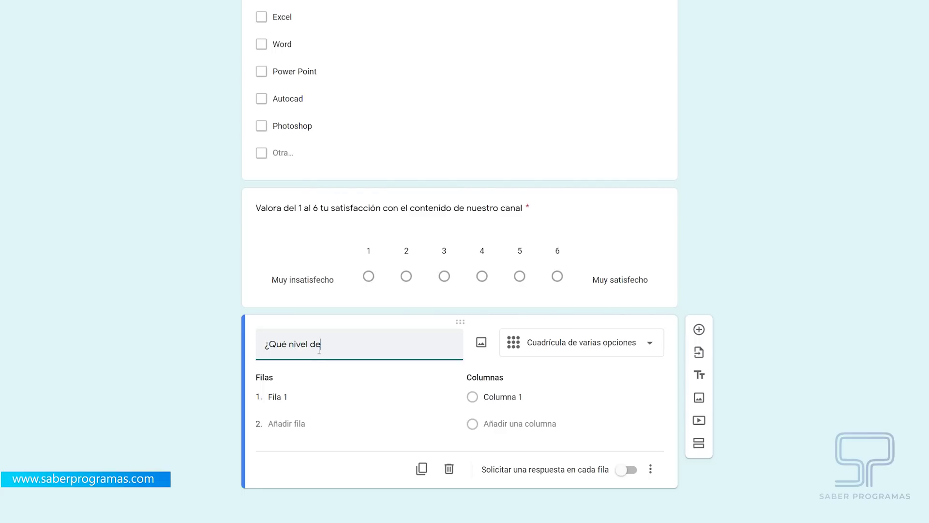
pyautogui.write(' manejo tienes de los siguientes prgr')
pyautogui.press('BackSpace')
pyautogui.press('BackSpace')
pyautogui.write('ogramas?')
pyautogui.press('Tab')
# Enter the grid columns "No lo he utilizado nunca", "Principiante", "Intermedio", "Avanzado" and "Experto".
pyautogui.click(525, 394)
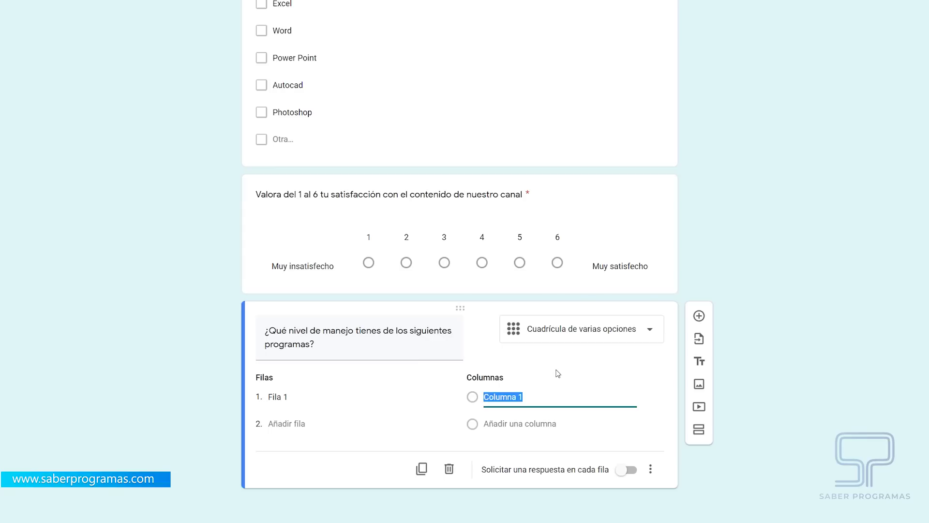
pyautogui.write('No lo he utilizado nunca')
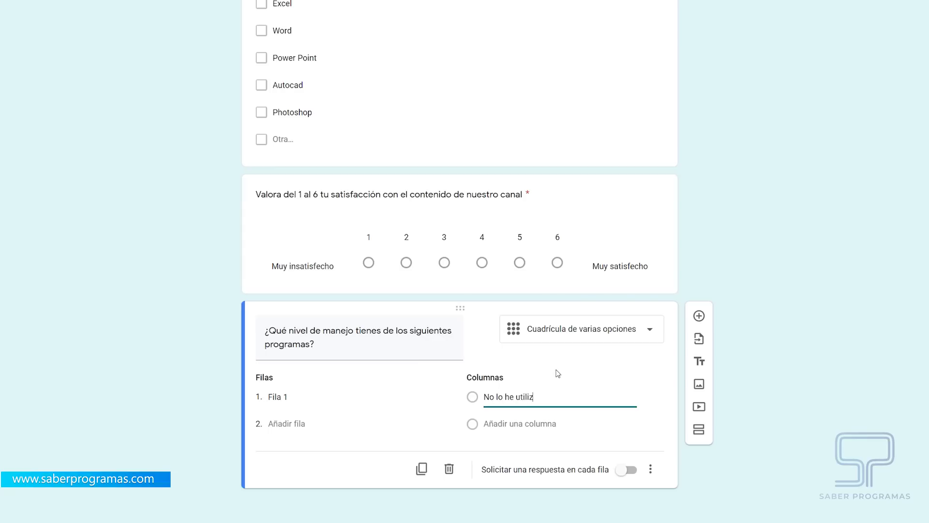
pyautogui.press('Return')
pyautogui.write('Principiante')
pyautogui.press('Return')
pyautogui.write('Intermedio')
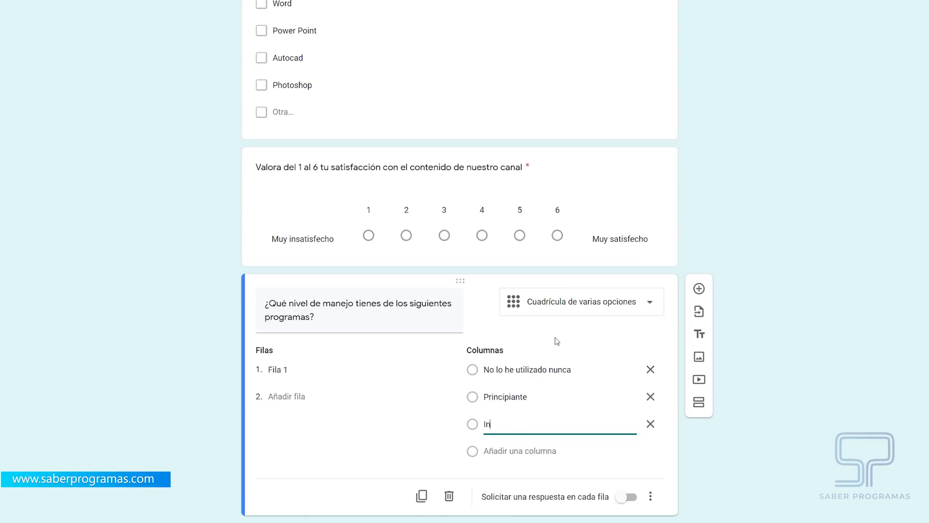
pyautogui.press('Return')
pyautogui.write('Avanzado')
pyautogui.press('Return')
pyautogui.write('Experto')
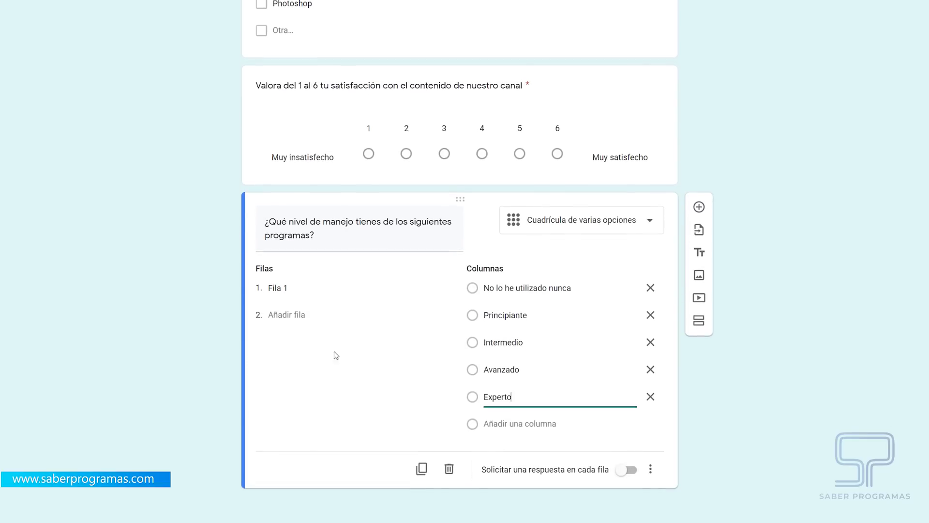
# Enter the grid rows Excel, Word, Autocad, Photoshop, Power Point and Illustrator.
pyautogui.click(291, 287)
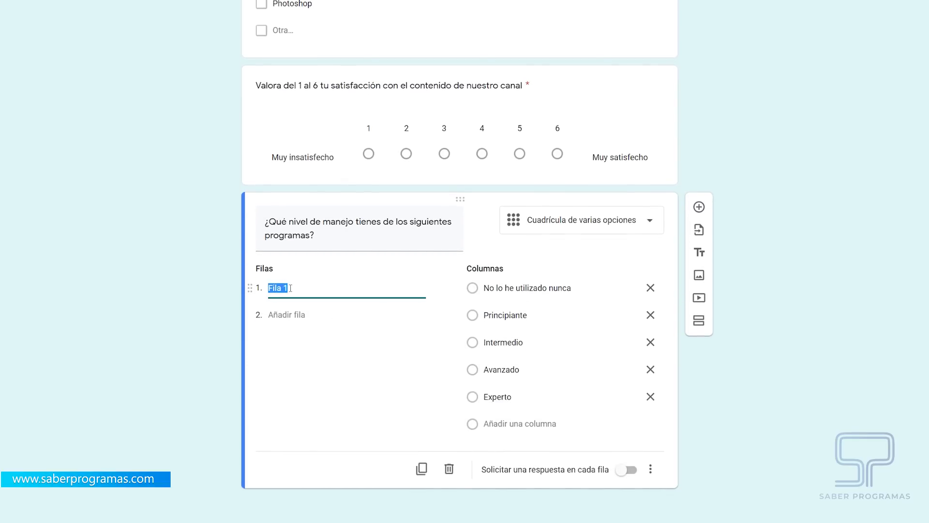
pyautogui.press('BackSpace')
pyautogui.write('Excel')
pyautogui.press('Return')
pyautogui.write('Word')
pyautogui.press('Return')
pyautogui.write('Autocad')
pyautogui.press('Return')
pyautogui.write('Photoshop')
pyautogui.press('Return')
pyautogui.write('Power Point')
pyautogui.press('Return')
pyautogui.write('Illustrator')
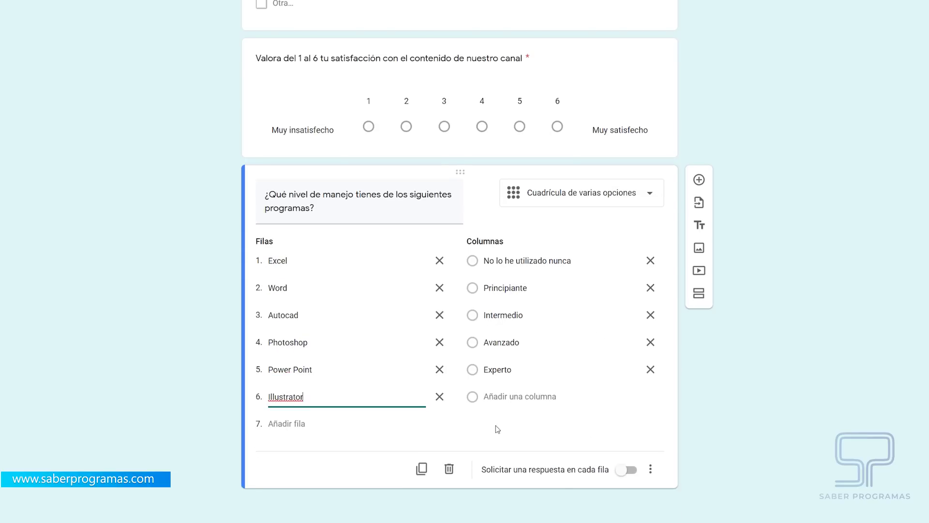
# Require a response in every row of the skill-level grid question.
pyautogui.click(634, 471)
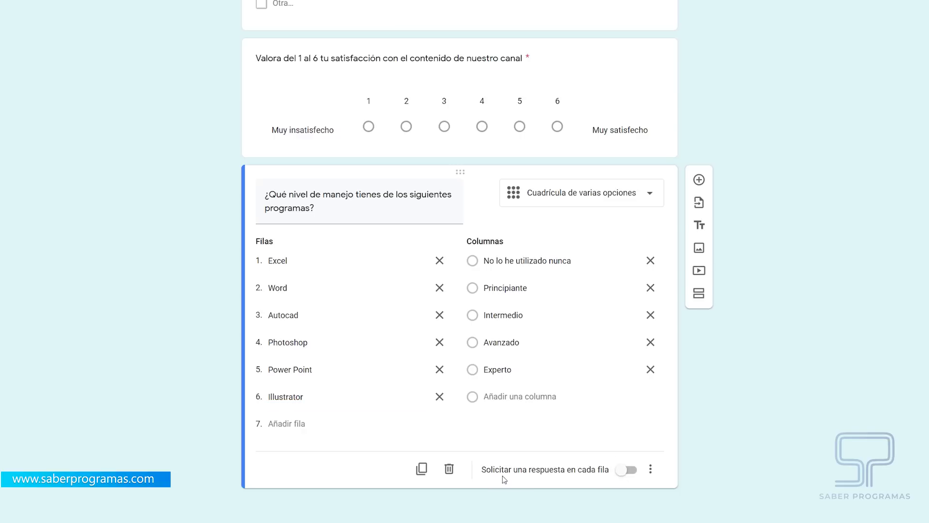
pyautogui.click(632, 470)
# Add a Cuadrícula de casillas question titled "¿En qué ámbito utilizas cada uno de los siguientes programas?".
pyautogui.click(699, 179)
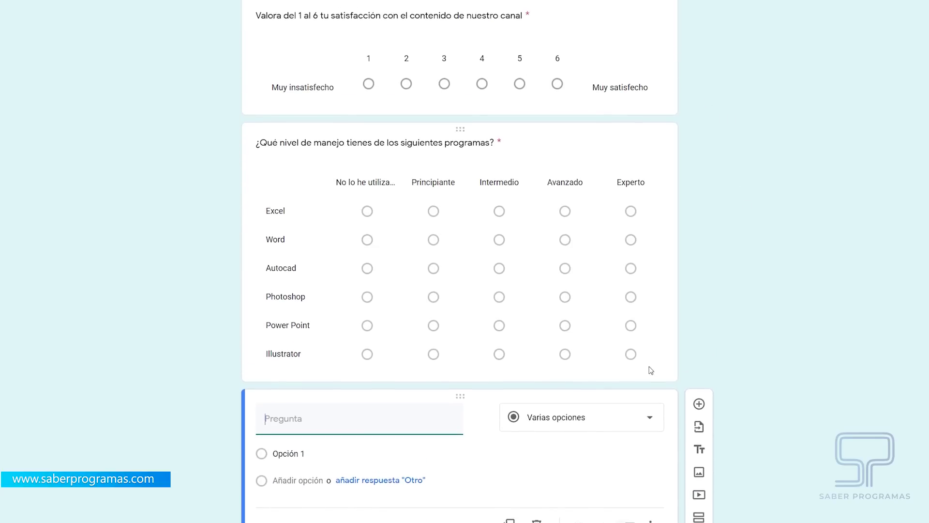
pyautogui.click(616, 365)
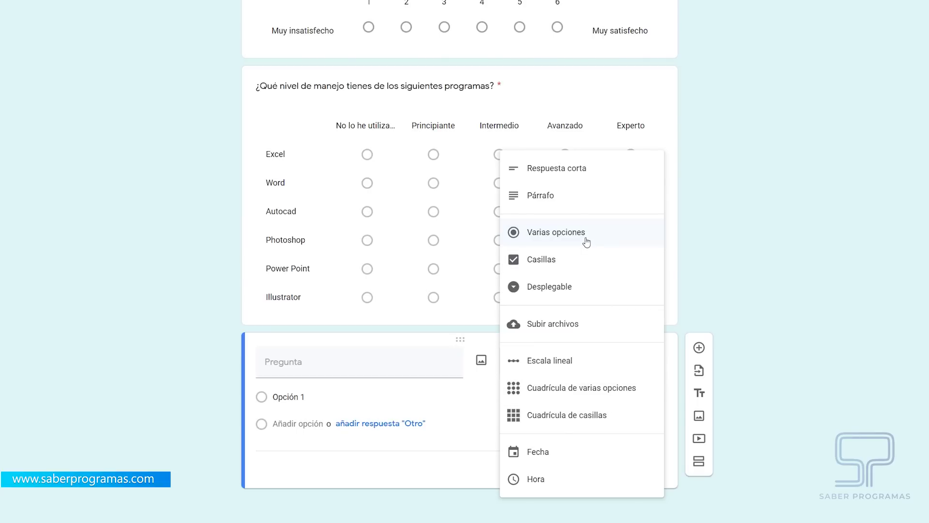
pyautogui.click(549, 422)
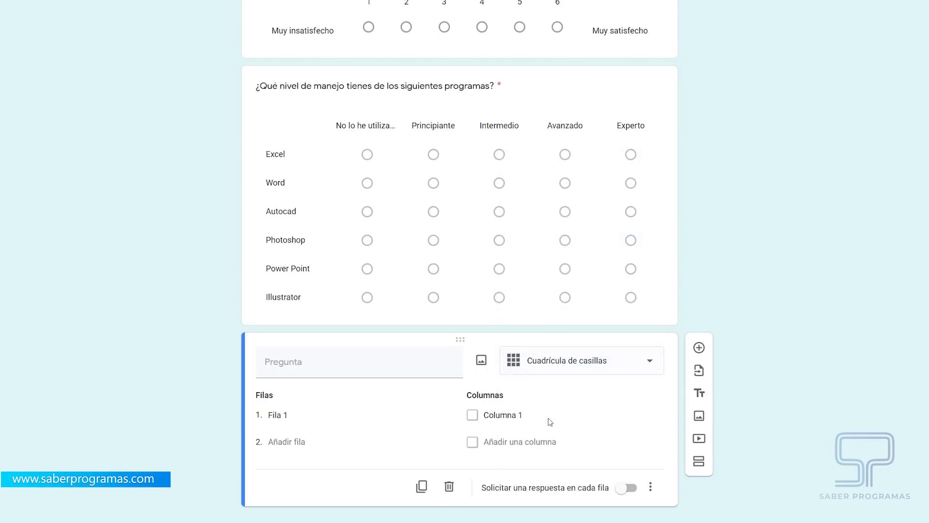
pyautogui.click(354, 350)
pyautogui.write('¿En qué ámbito utilizas cada uno de los siguientes programas?')
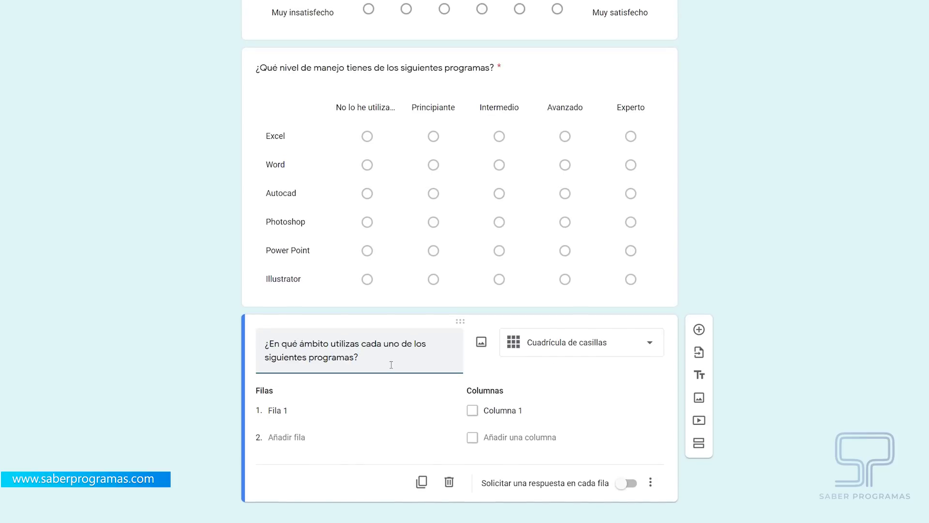
# Enter the checkbox grid rows Excel, Word, Autocad, Photoshop and Power Point.
pyautogui.scroll(-1, 434, 366)
pyautogui.click(280, 397)
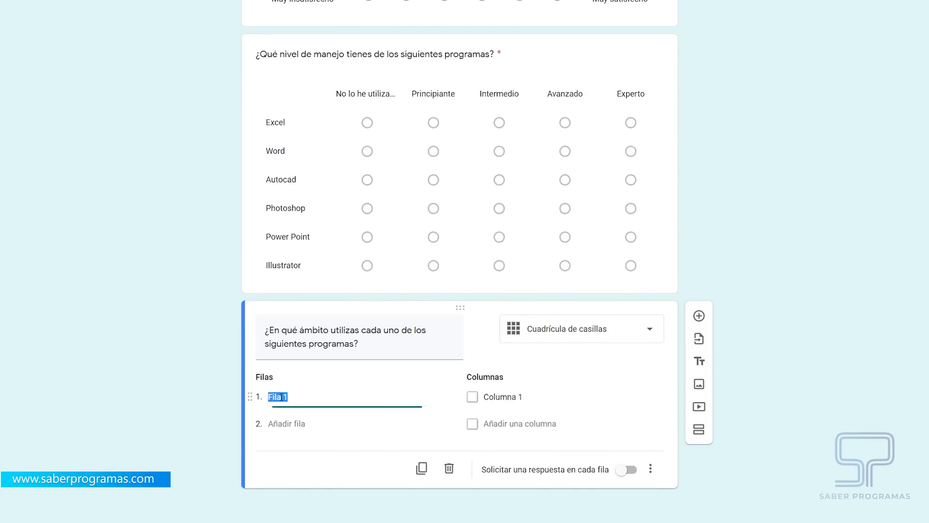
pyautogui.write('Excel')
pyautogui.press('Return')
pyautogui.write('Word')
pyautogui.press('Return')
pyautogui.write('Autocad')
pyautogui.press('Return')
pyautogui.write('Photoshop')
pyautogui.press('Return')
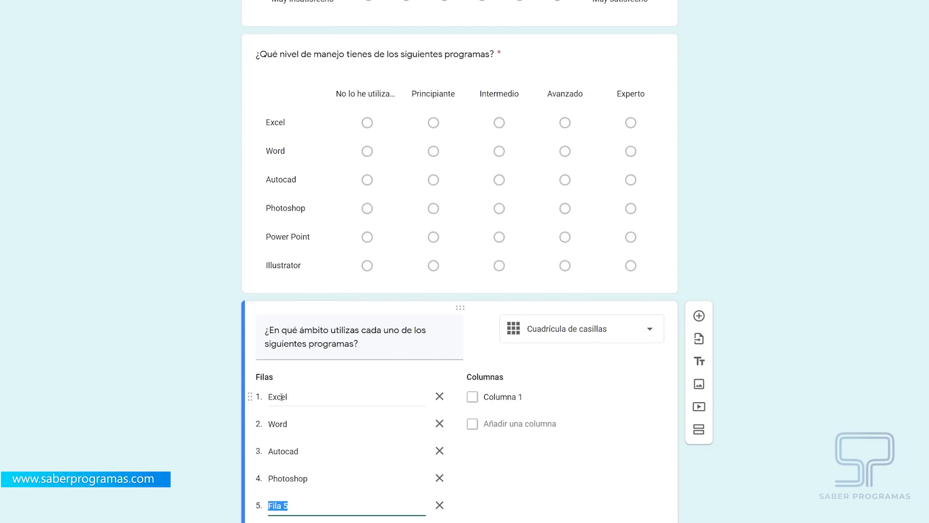
pyautogui.write('Power Point')
# Enter the grid columns "Estudios", "Trabajo", "Mi propio negocio" and "Ámbito personal", and require a response in each row.
pyautogui.scroll(-2, 556, 344)
pyautogui.click(525, 288)
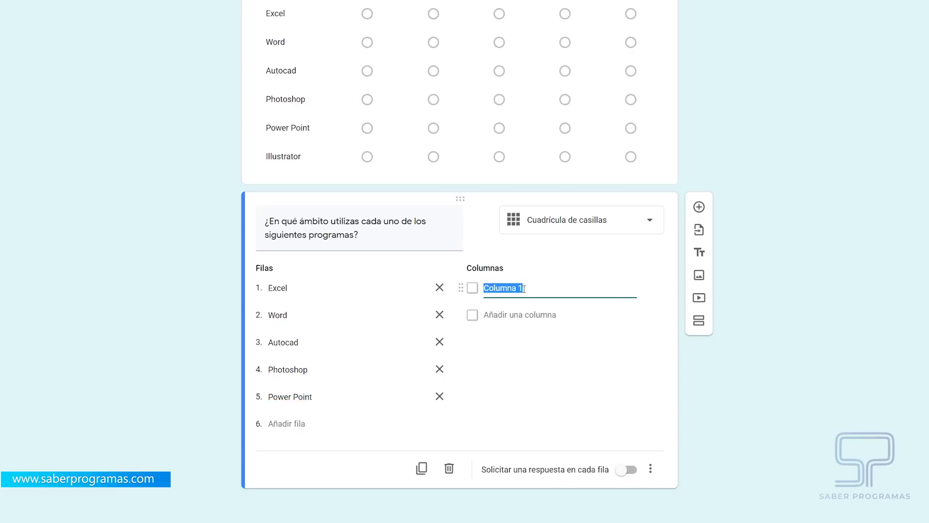
pyautogui.write('Estudios')
pyautogui.press('Return')
pyautogui.write('Trabajo')
pyautogui.press('Return')
pyautogui.write('Mi propio negocio')
pyautogui.press('Return')
pyautogui.write('Ámbito personal')
pyautogui.click(629, 469)
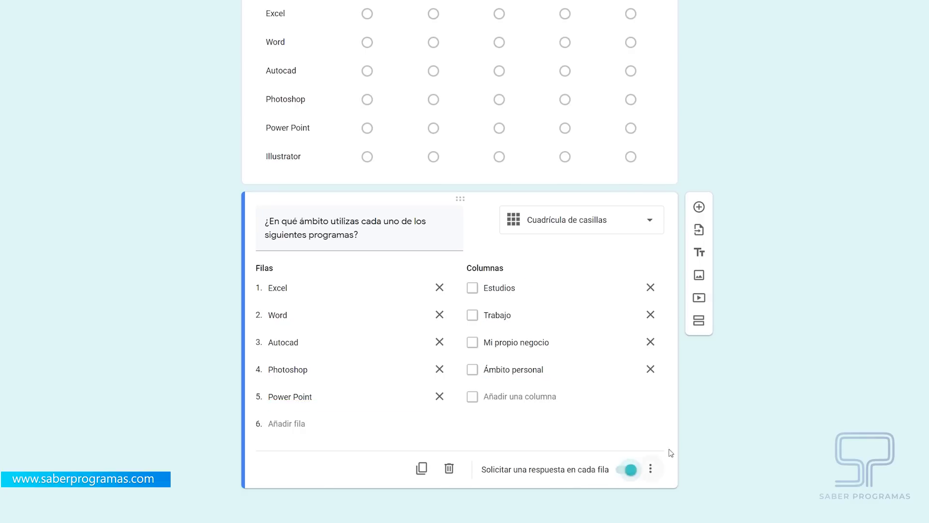
# Add a Fecha question titled "Fecha nacimiento" below the checkbox grid.
pyautogui.click(699, 207)
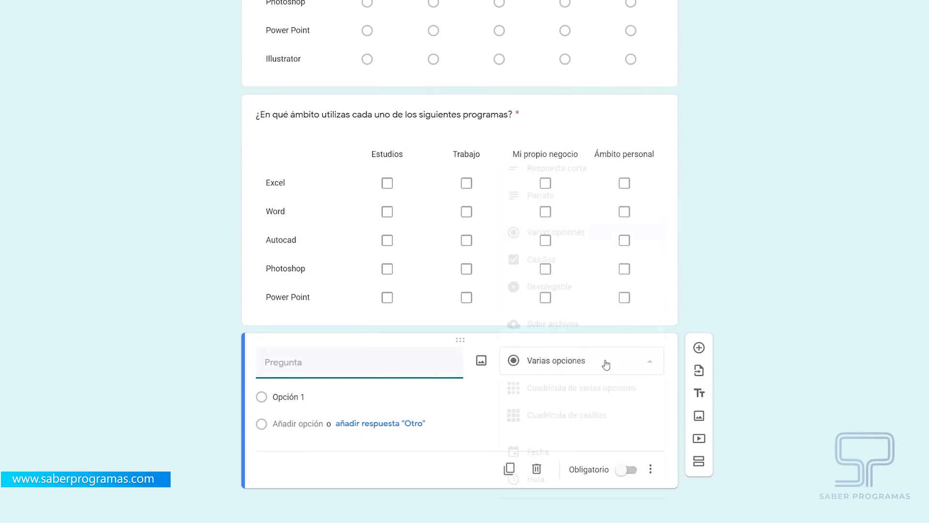
pyautogui.click(603, 362)
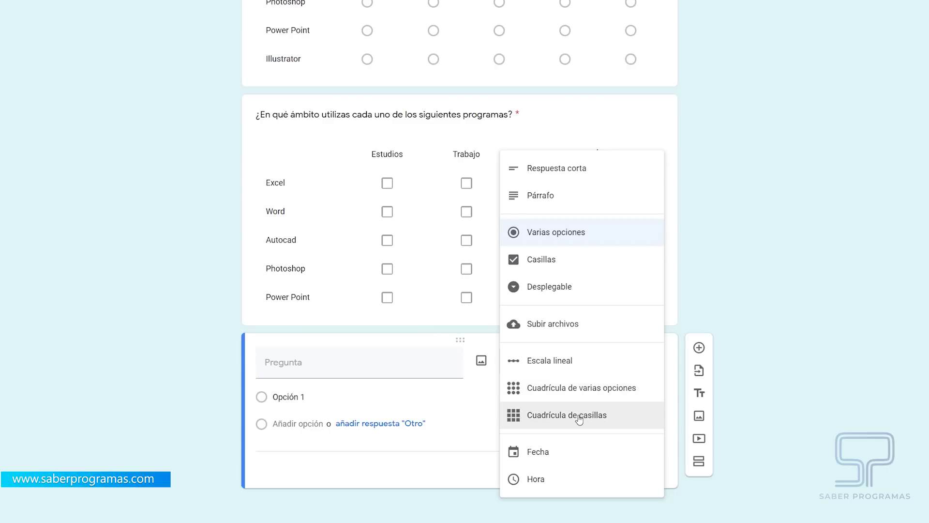
pyautogui.click(554, 464)
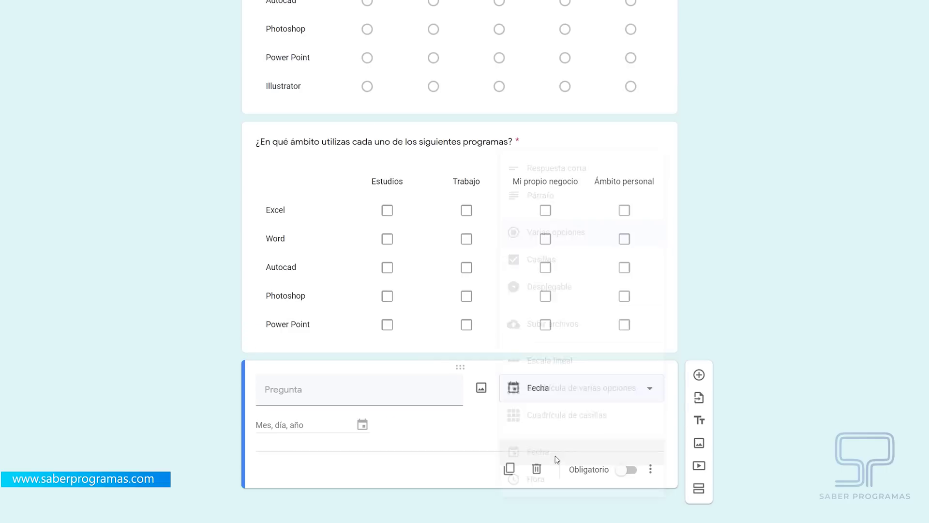
pyautogui.click(354, 388)
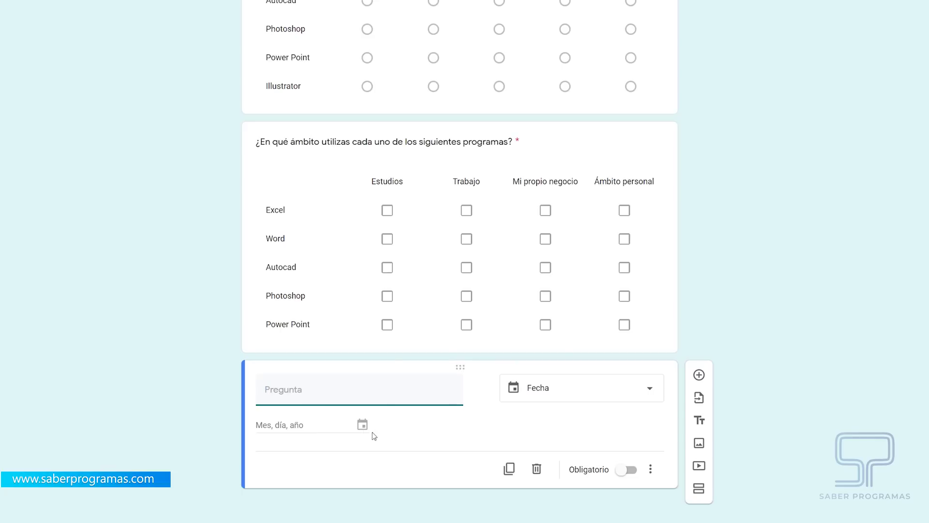
pyautogui.write('Fecha nacimiento')
pyautogui.click(352, 423)
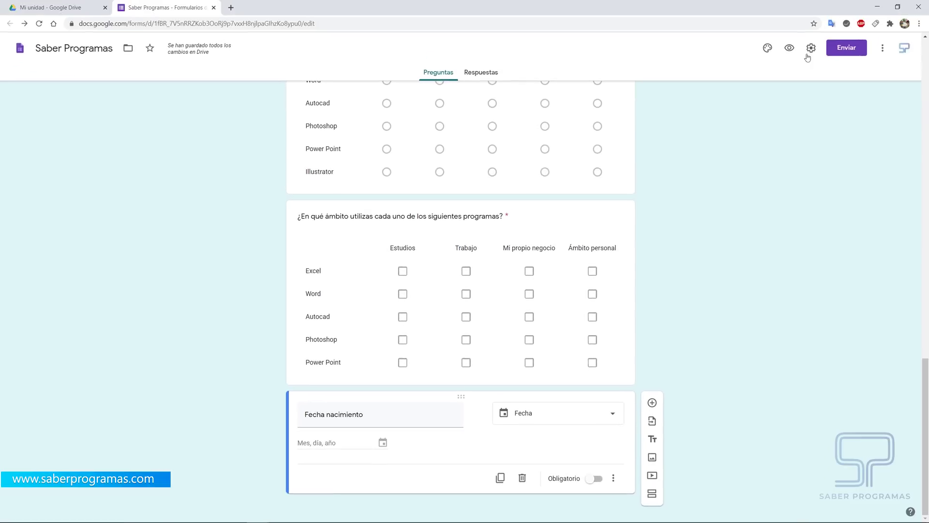
# Preview the form and try the Intermedio and Avanzado answers for Photoshop in the skill-level grid.
pyautogui.click(789, 48)
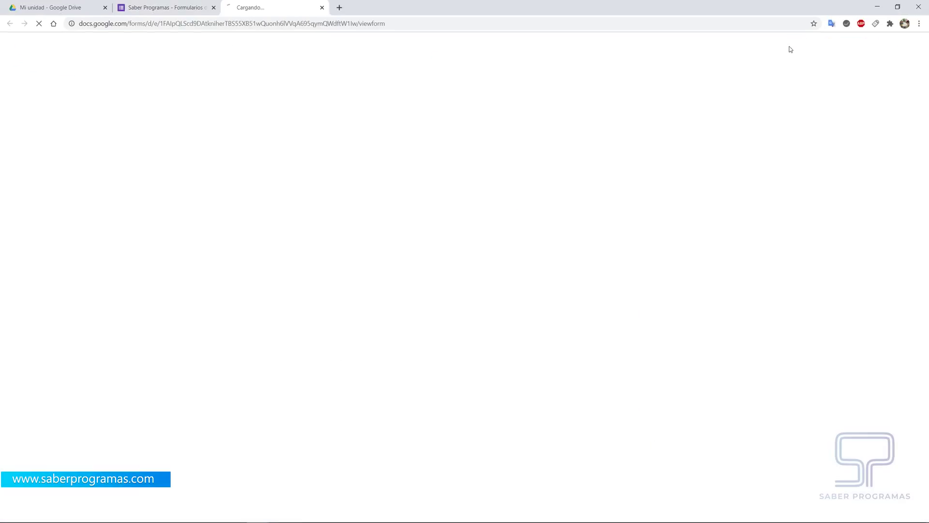
pyautogui.scroll(-14, 453, 213)
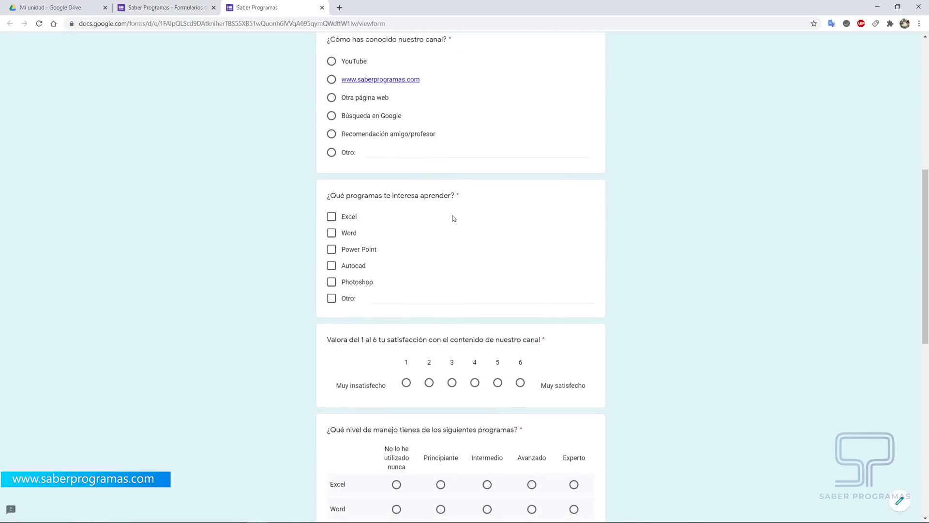
pyautogui.scroll(-1, 454, 230)
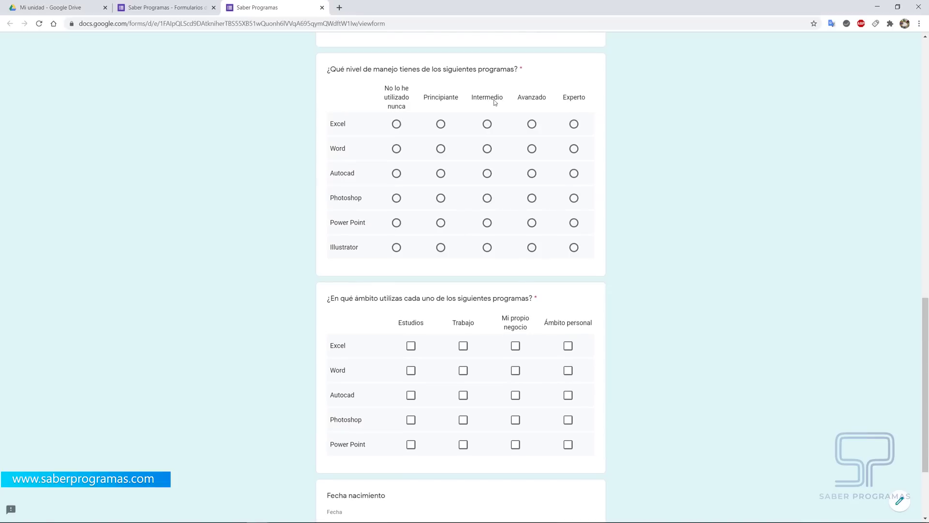
pyautogui.click(489, 200)
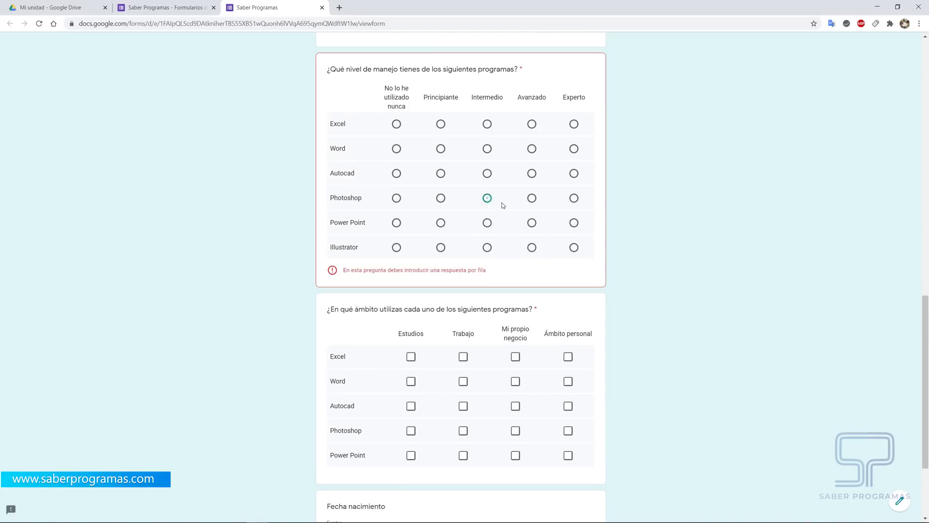
pyautogui.click(532, 198)
# Try the usage grid with Excel for Trabajo and Mi propio negocio, Word for Mi propio negocio, and Autocad for Trabajo.
pyautogui.click(464, 358)
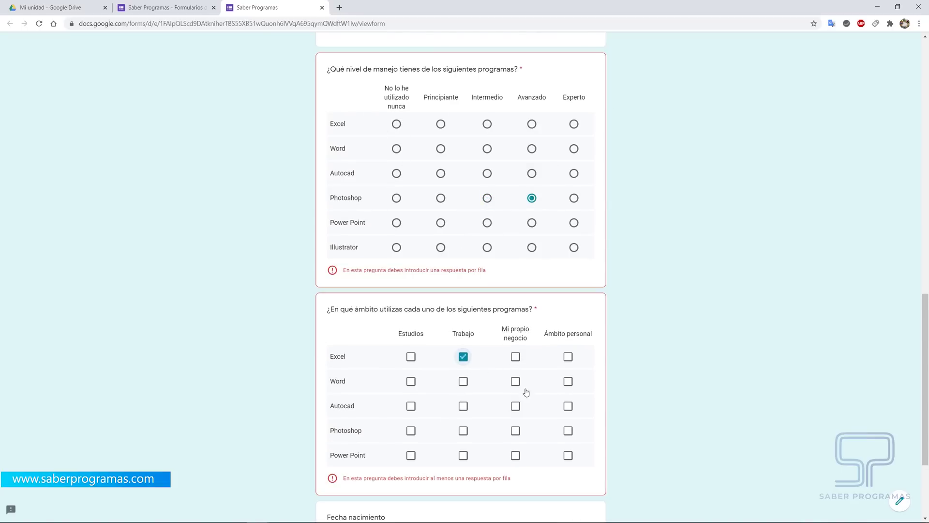
pyautogui.click(514, 383)
pyautogui.click(515, 356)
pyautogui.click(463, 406)
# Try the date picker of the birth date question with the previous month, and close the preview without submitting.
pyautogui.scroll(-3, 473, 359)
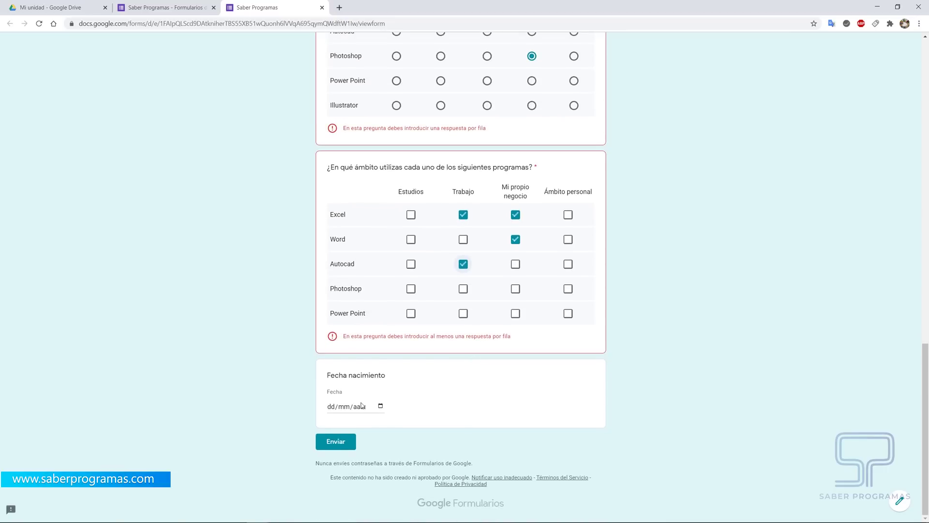
pyautogui.click(381, 406)
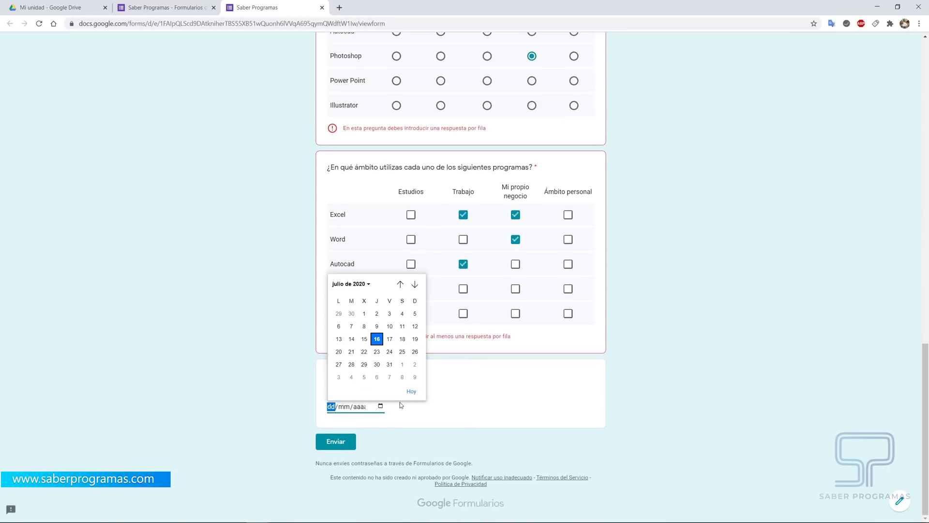
pyautogui.click(400, 284)
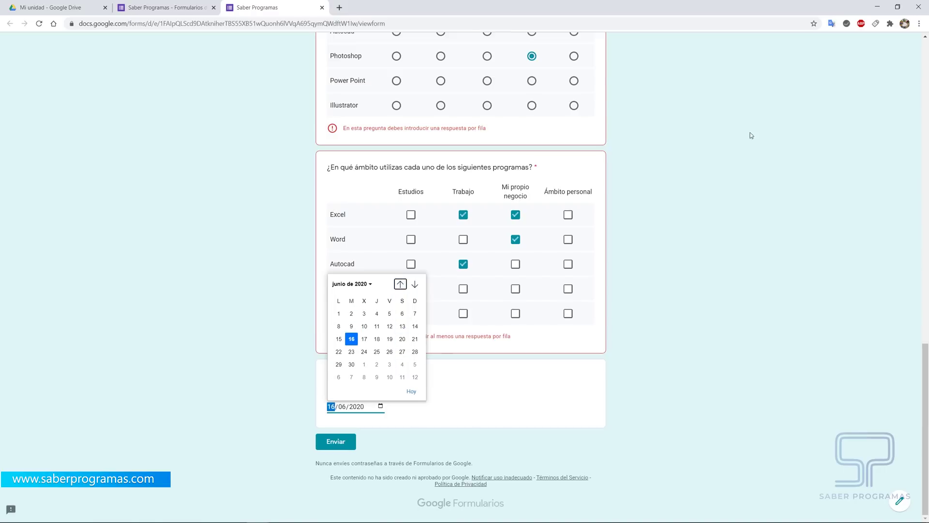
pyautogui.click(322, 7)
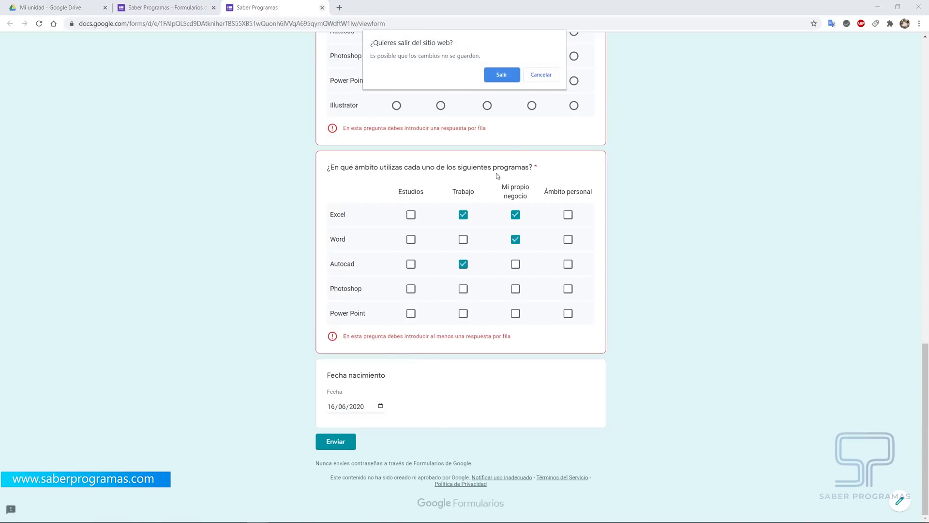
pyautogui.click(502, 75)
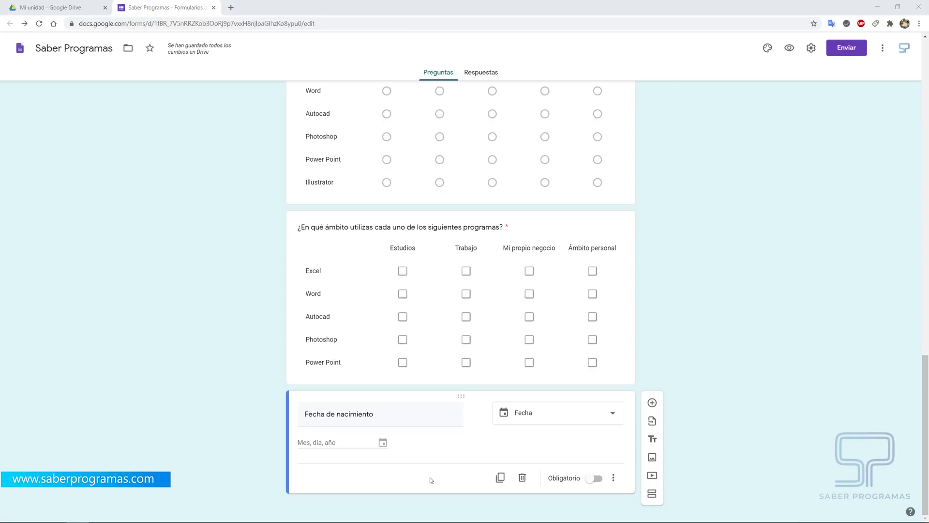
# Delete the birth date question from the form.
pyautogui.click(522, 478)
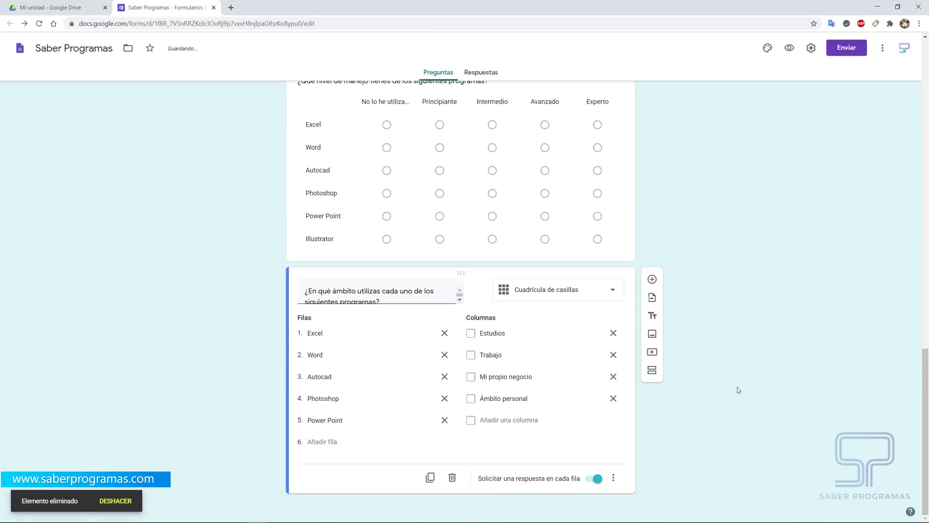
# Add a new section after the Edad question, separating the personal details from the remaining questions.
pyautogui.scroll(20, 738, 389)
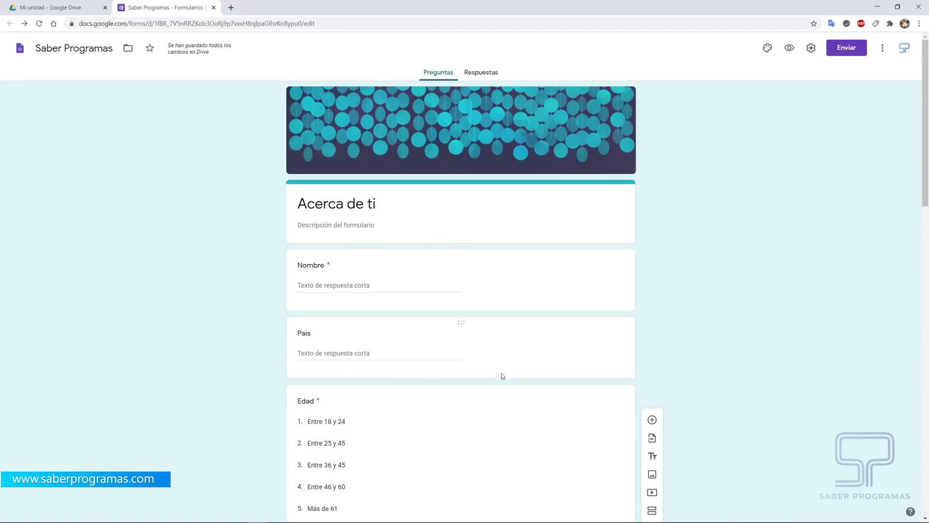
pyautogui.scroll(-3, 494, 408)
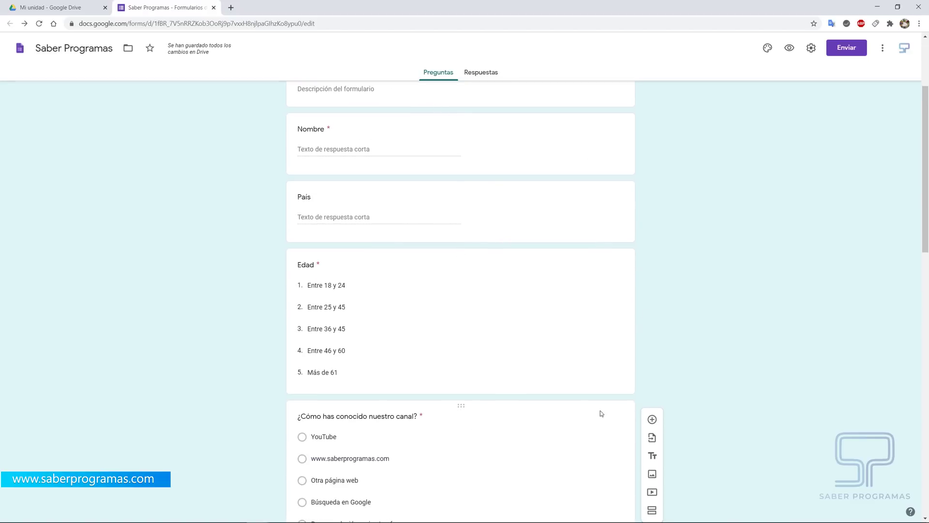
pyautogui.scroll(3, 570, 417)
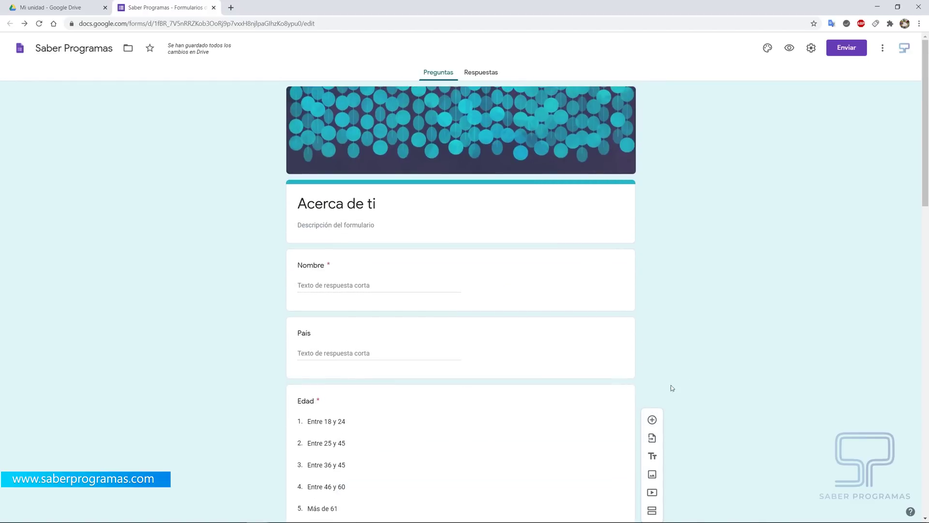
pyautogui.scroll(-3, 571, 391)
pyautogui.scroll(-2, 570, 393)
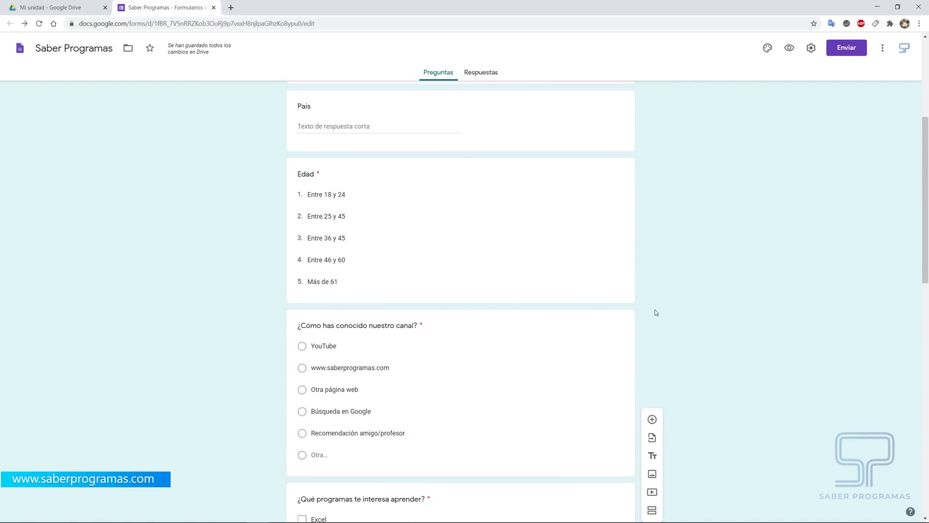
pyautogui.click(614, 283)
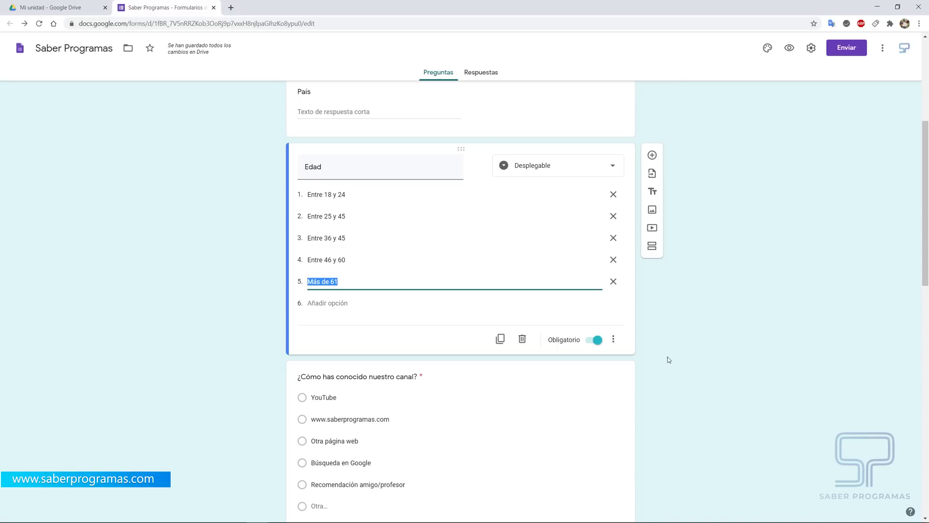
pyautogui.click(652, 248)
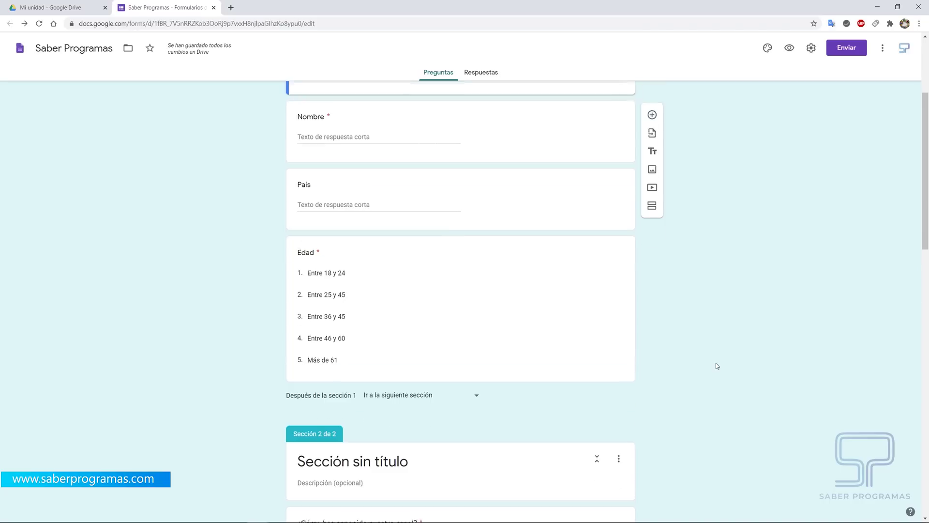
# Title the form's first section "Acerca de ti".
pyautogui.scroll(4, 716, 366)
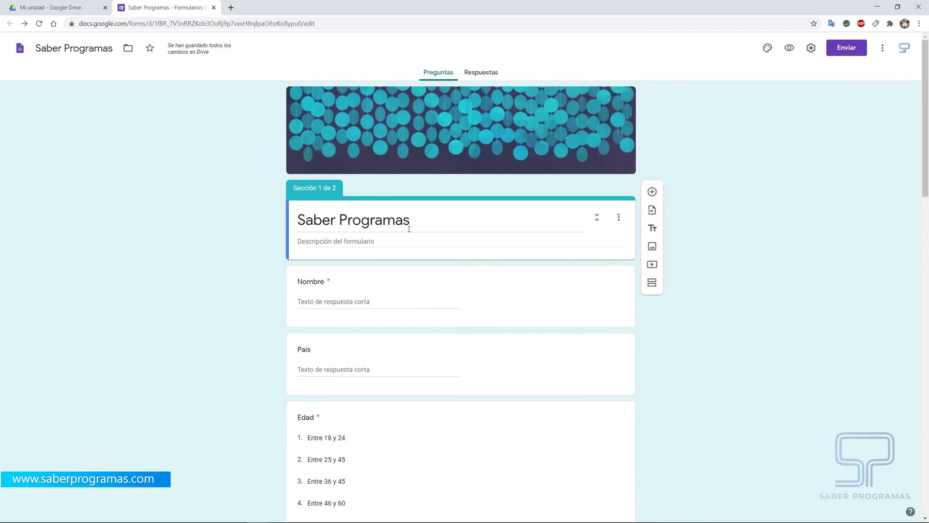
pyautogui.click(356, 224)
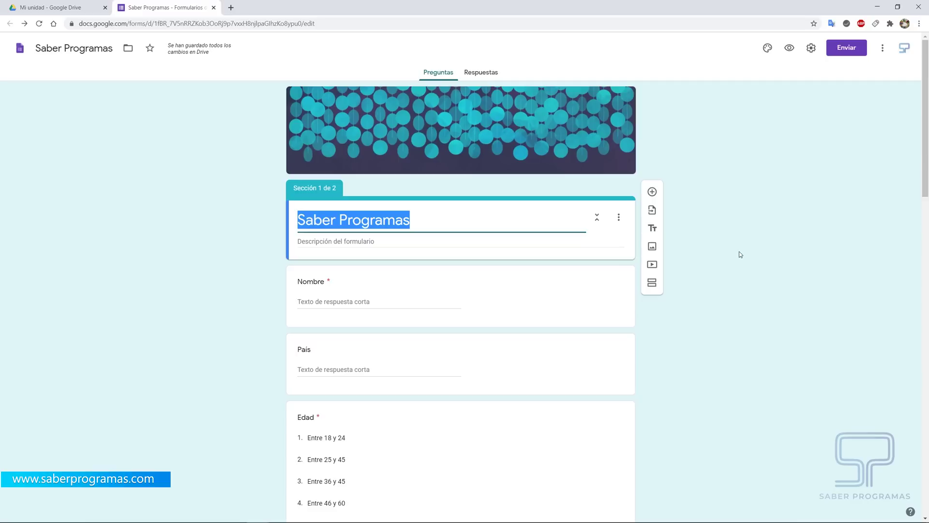
pyautogui.write('Acerca de ti')
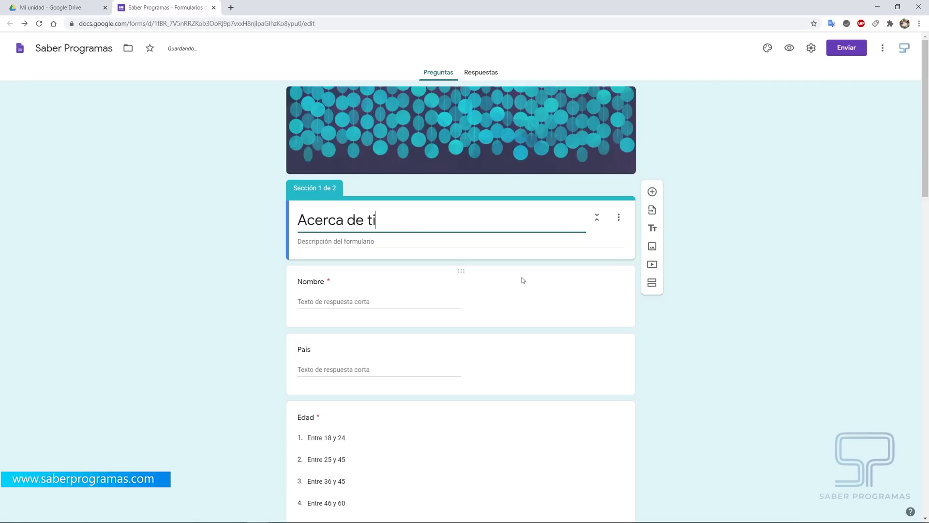
pyautogui.click(727, 336)
pyautogui.scroll(-5, 728, 336)
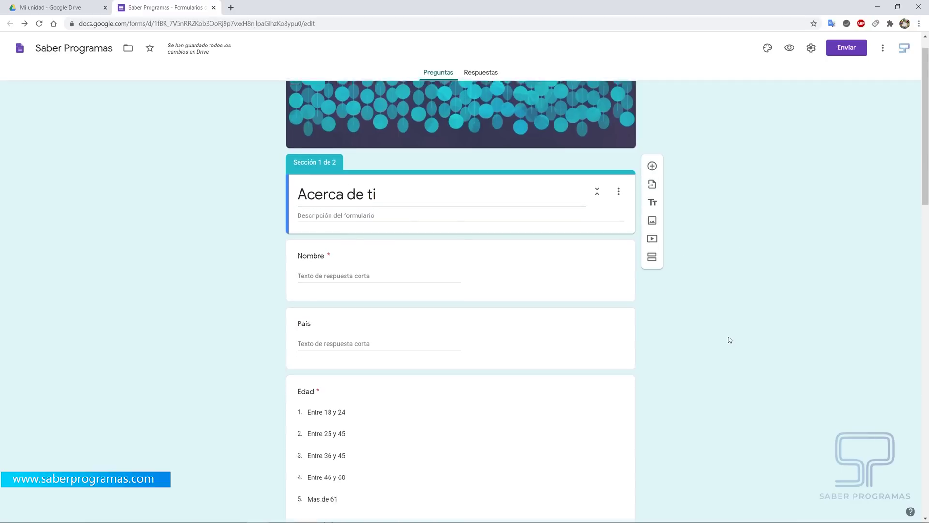
# Title the form's second section "Tus preferencias".
pyautogui.scroll(-2, 453, 448)
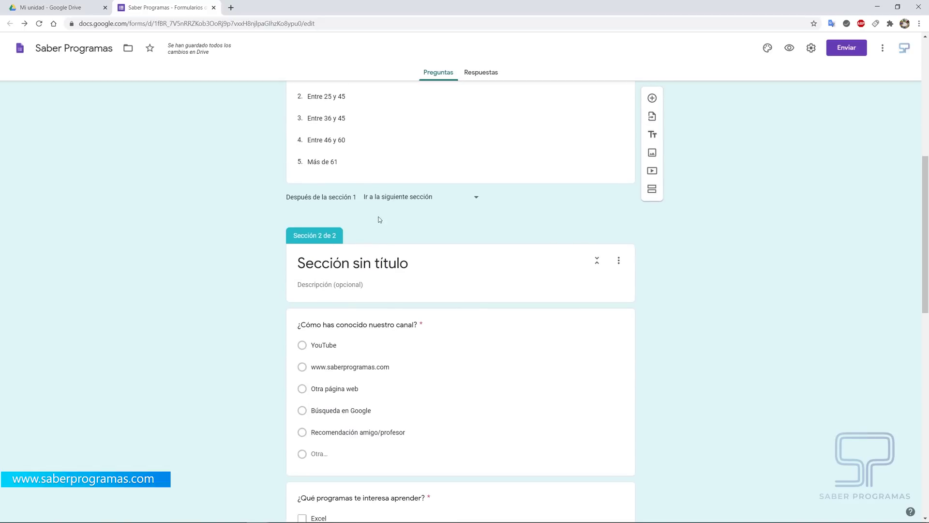
pyautogui.click(414, 267)
pyautogui.write('Tus ')
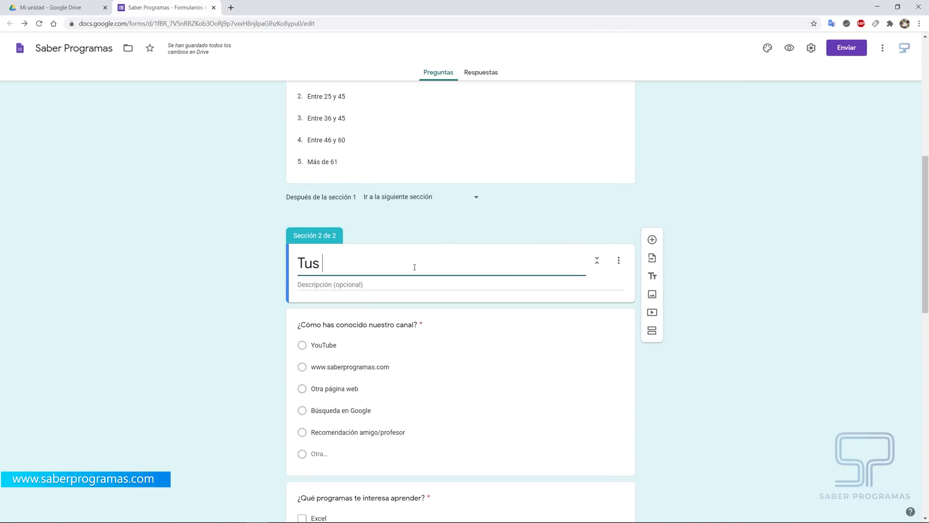
pyautogui.write('preferencias')
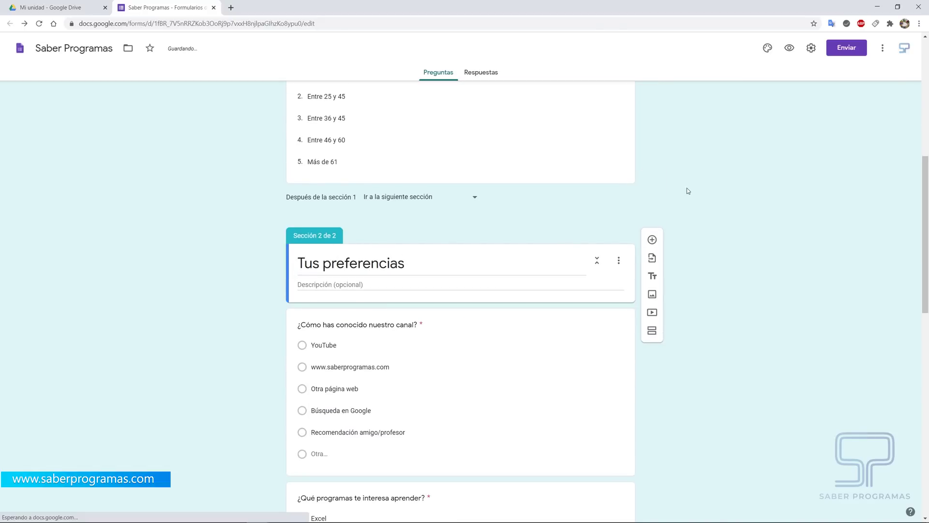
# Duplicate the "Acerca de ti" section, and delete the duplicate.
pyautogui.scroll(8, 687, 190)
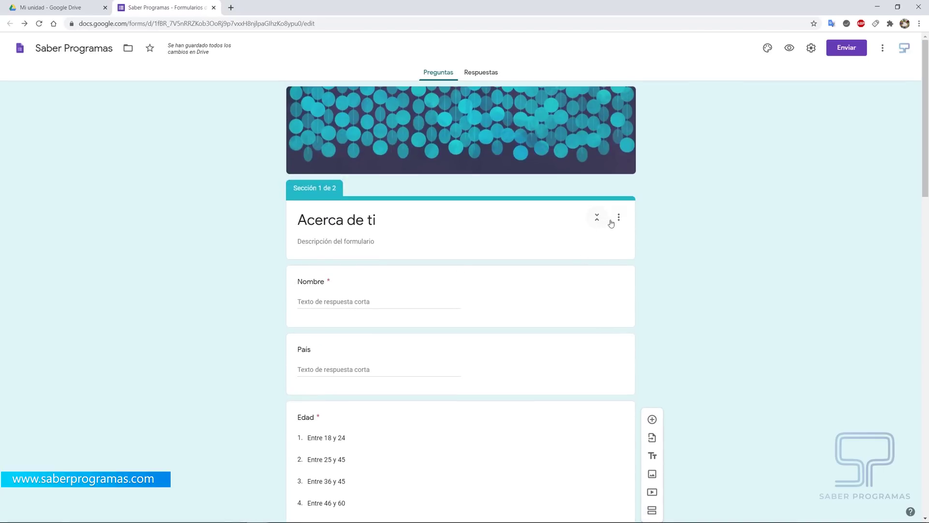
pyautogui.click(619, 220)
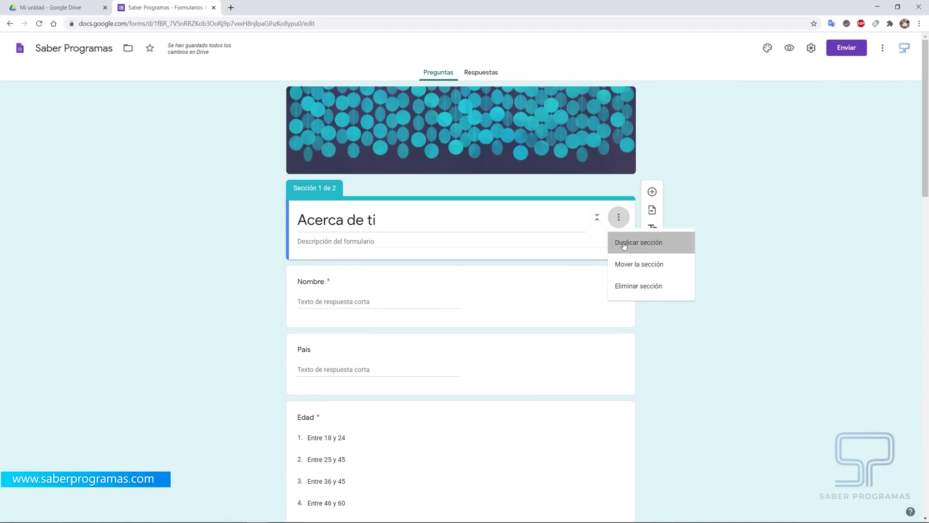
pyautogui.click(625, 244)
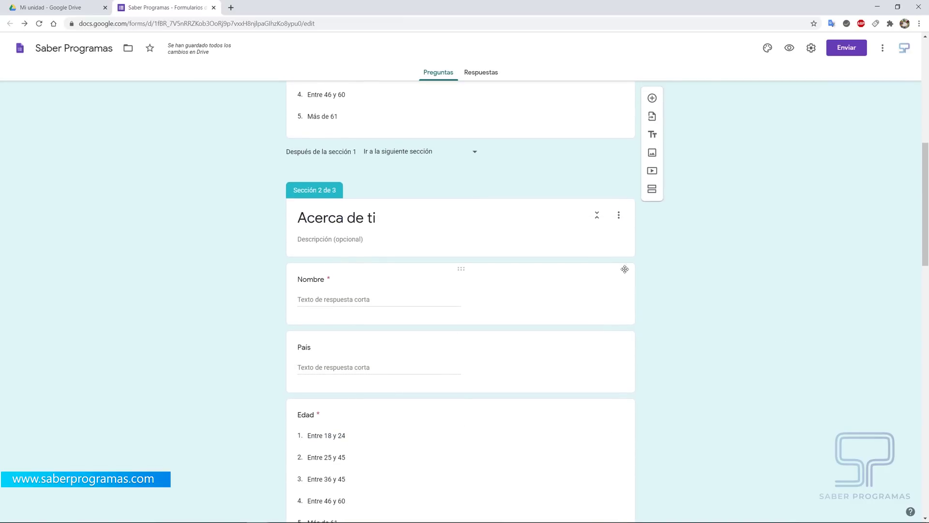
pyautogui.click(618, 216)
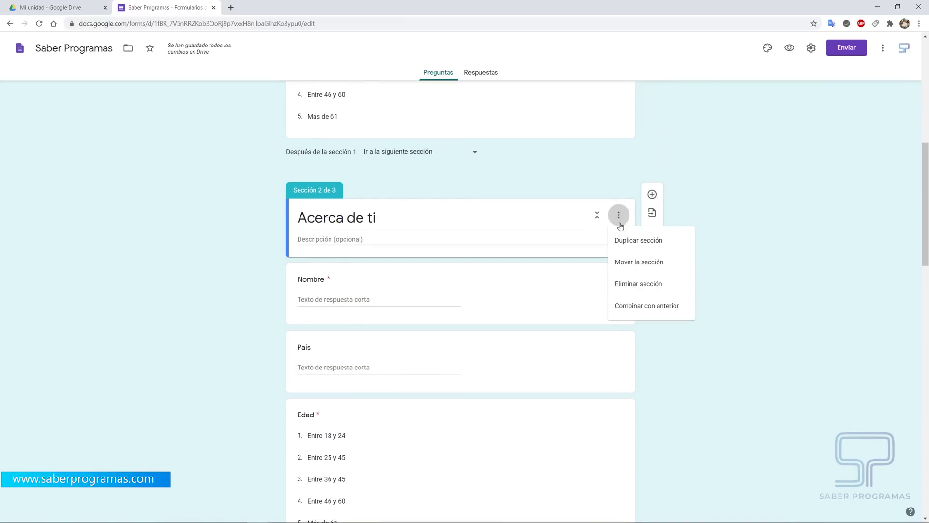
pyautogui.click(623, 285)
pyautogui.scroll(3, 717, 287)
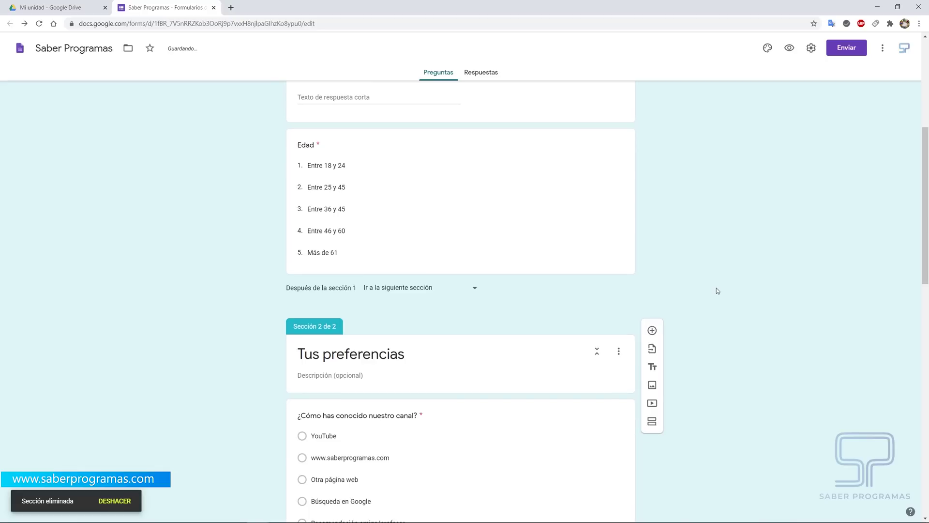
pyautogui.click(619, 351)
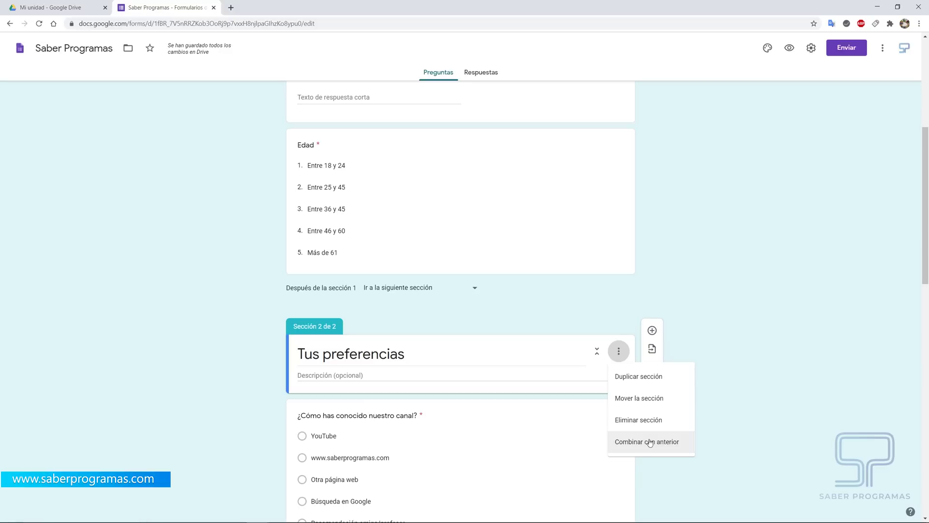
pyautogui.click(721, 327)
pyautogui.scroll(5, 722, 328)
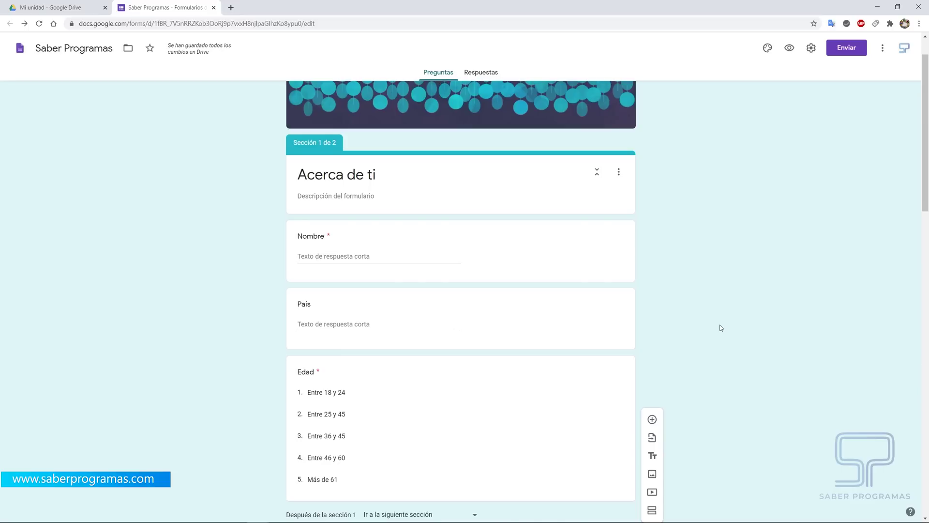
# In the form's general settings, try email address collection and turn it back off, and limit respondents to 1 response.
pyautogui.click(812, 52)
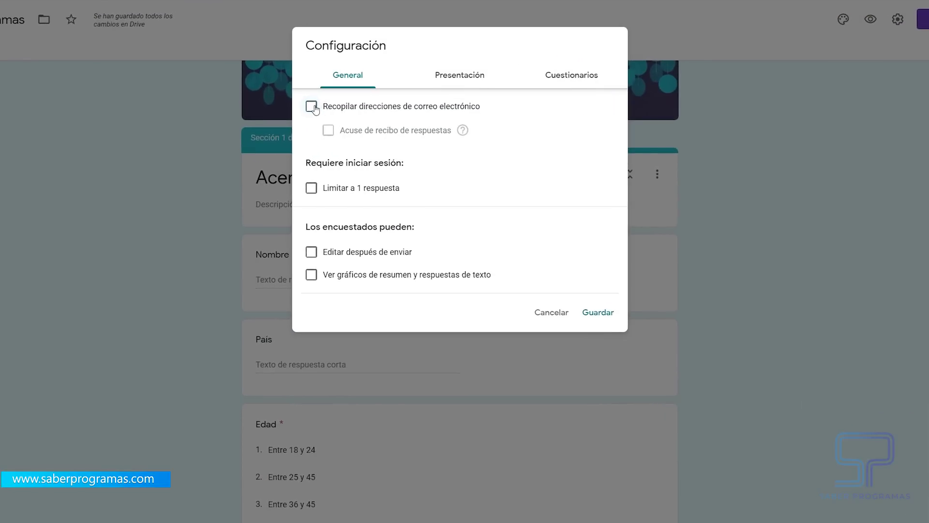
pyautogui.click(312, 108)
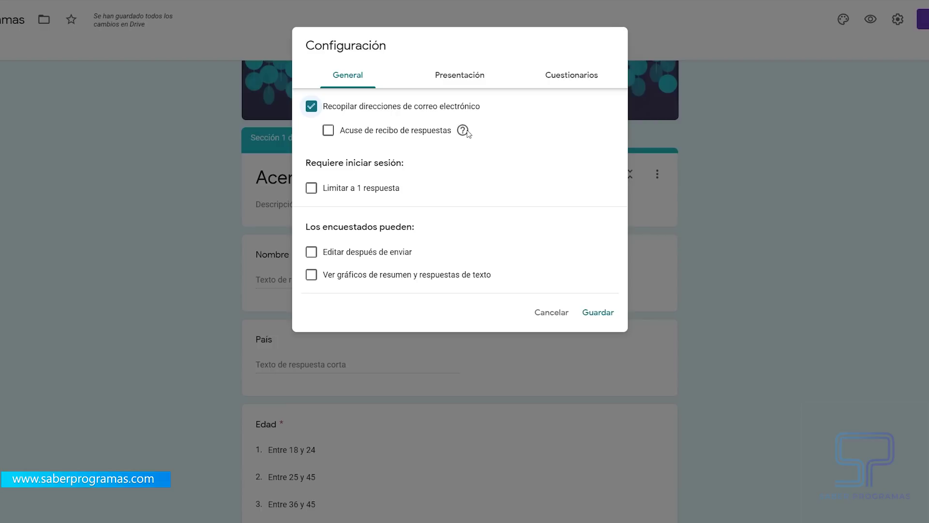
pyautogui.moveTo(463, 133)
pyautogui.click(311, 107)
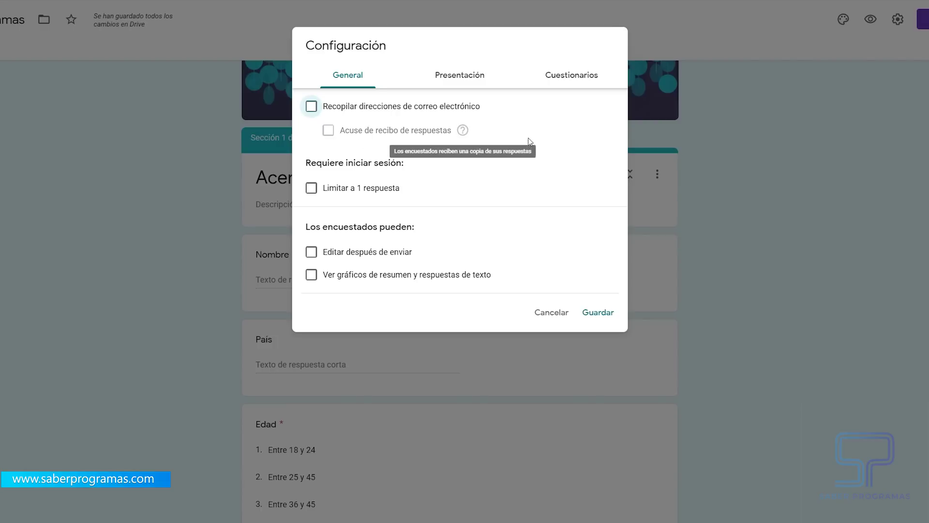
pyautogui.click(311, 188)
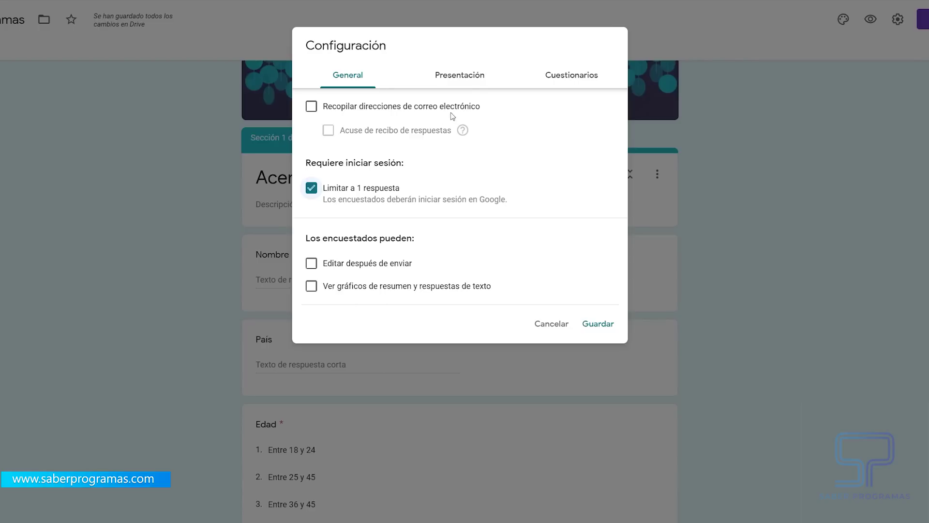
# Enable the progress bar, set the confirmation message to "Gracias por responder el formulario!", and save the form settings.
pyautogui.click(461, 77)
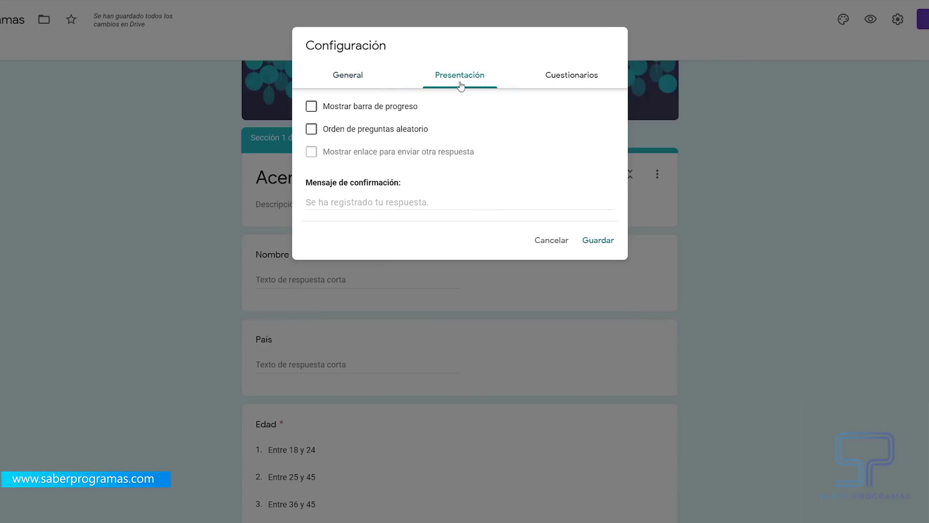
pyautogui.click(312, 108)
pyautogui.click(307, 201)
pyautogui.write('Gracias por responder el formulario!')
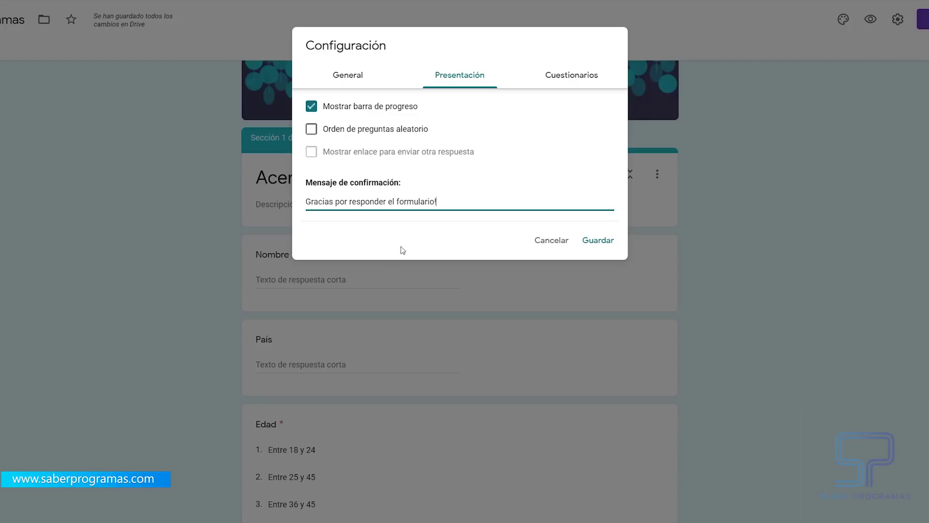
pyautogui.click(565, 83)
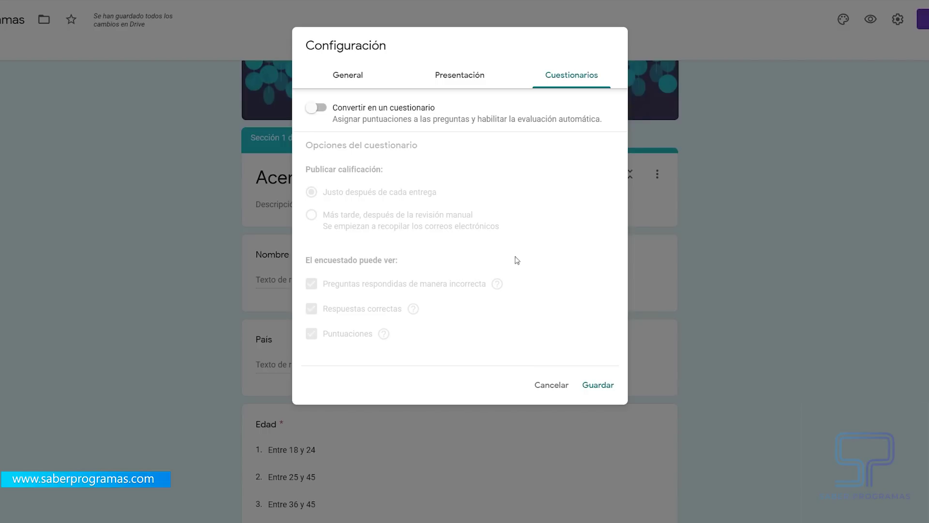
pyautogui.click(444, 83)
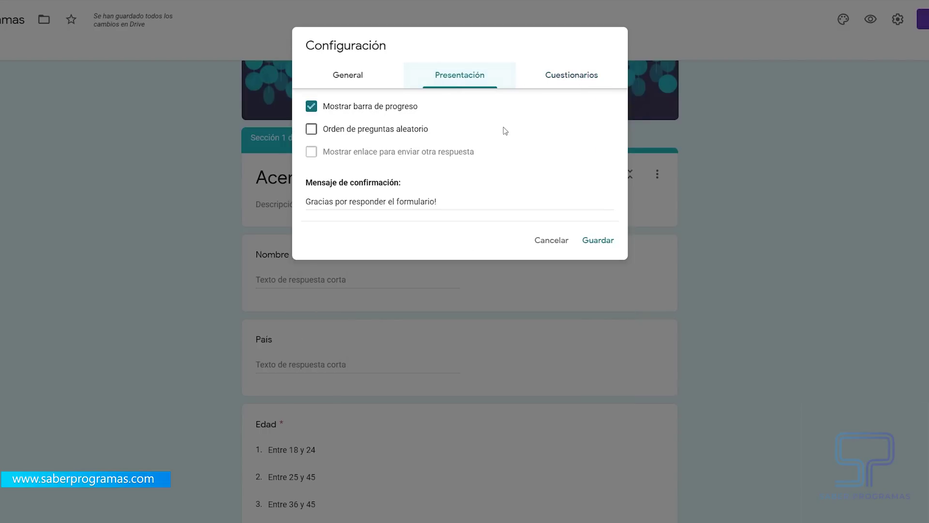
pyautogui.click(607, 246)
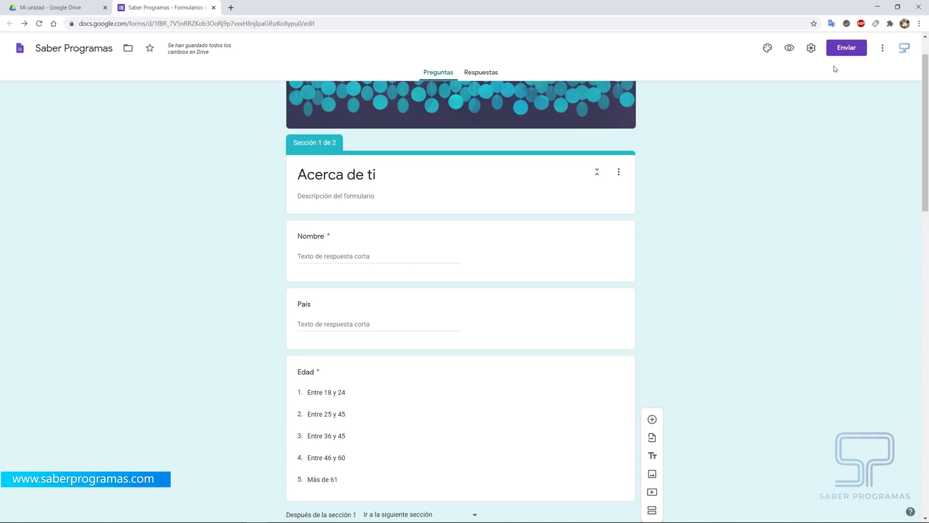
# Shorten the form's sharing link, and look at the HTML embed option before returning to the link.
pyautogui.click(849, 54)
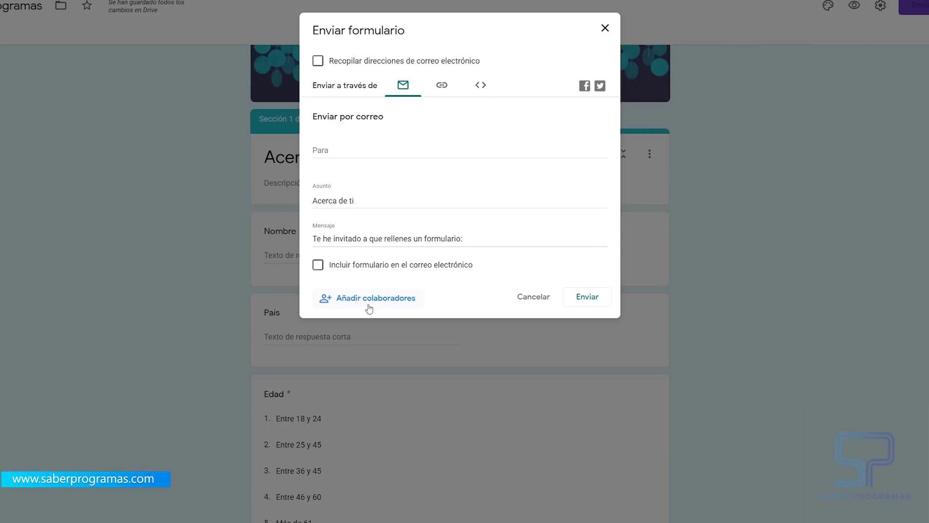
pyautogui.click(442, 91)
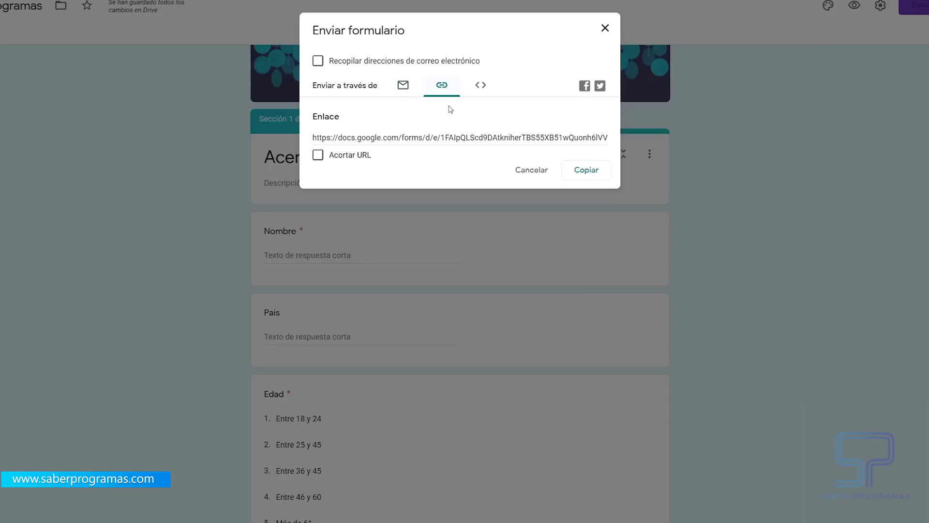
pyautogui.click(318, 158)
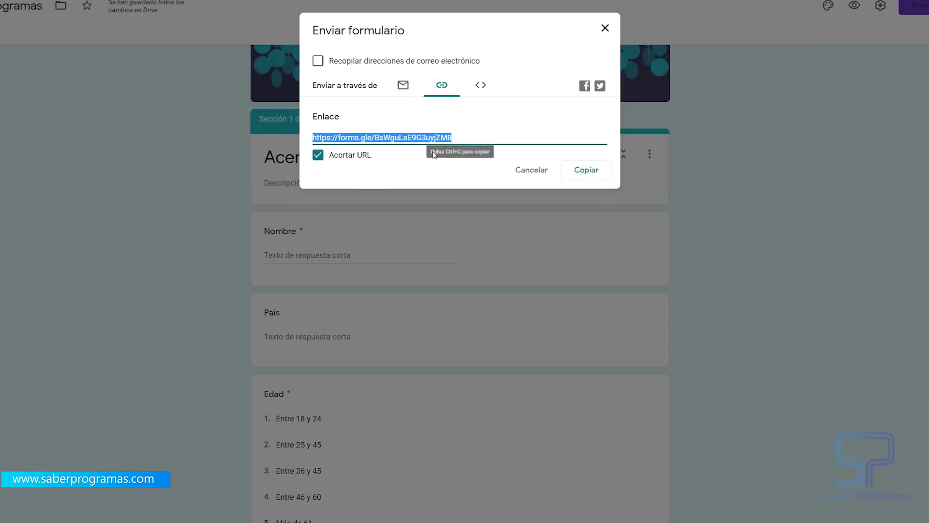
pyautogui.click(479, 92)
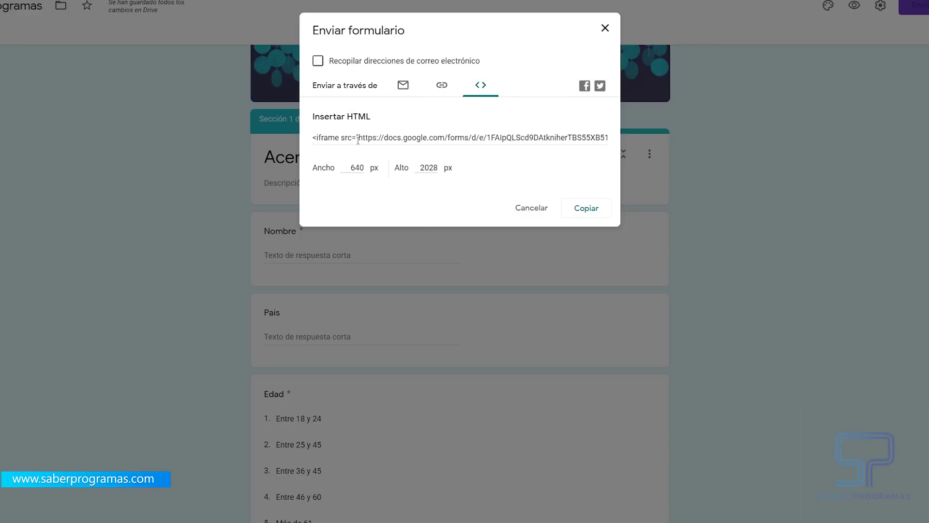
pyautogui.click(438, 90)
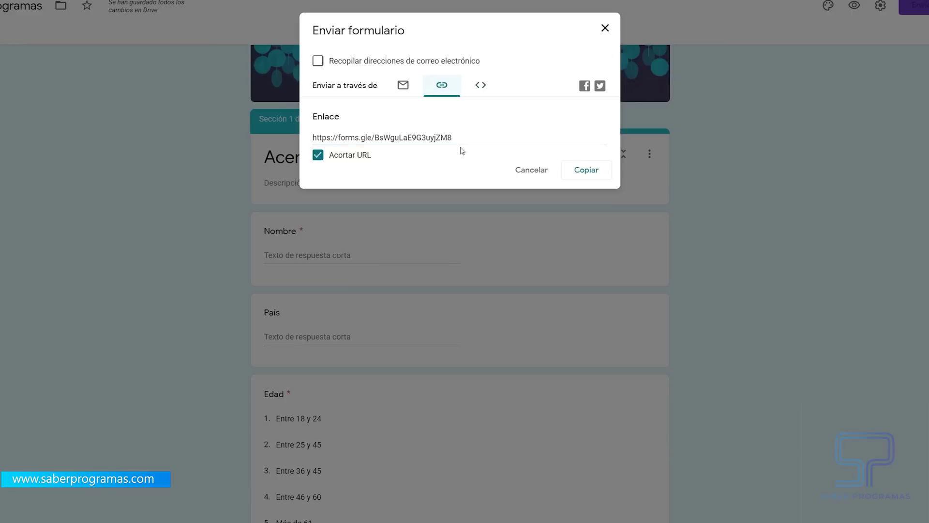
# Copy the form's shortened link and open it in the browser as a respondent.
pyautogui.click(587, 169)
pyautogui.rightClick(401, 138)
pyautogui.rightClick(380, 139)
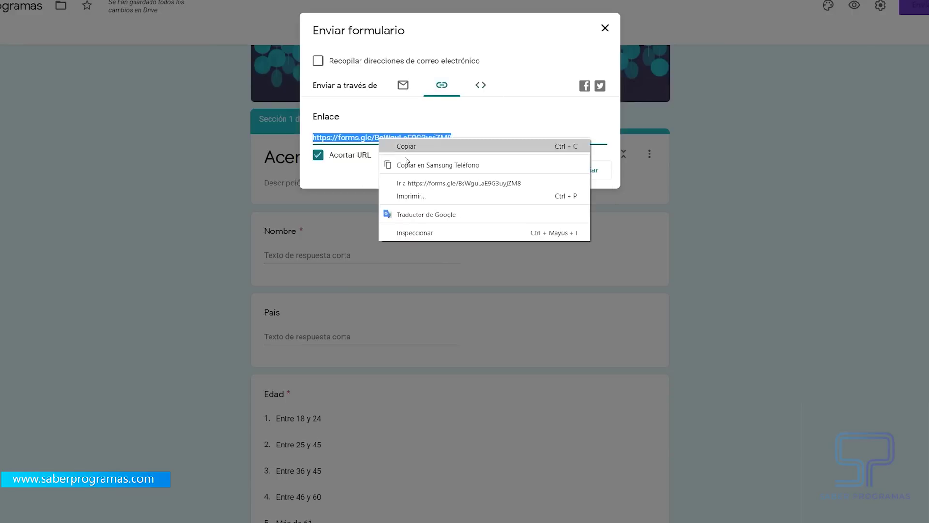
pyautogui.click(418, 183)
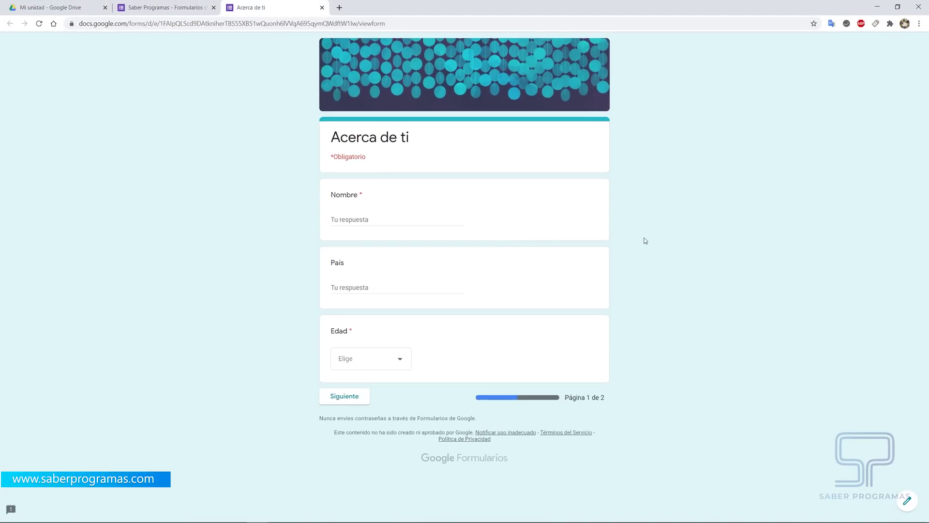
# Answer Nombre and Pais with "erere", choose "Entre 25 y 35" for Edad, and continue to the second section.
pyautogui.click(373, 221)
pyautogui.write('erere')
pyautogui.click(342, 293)
pyautogui.write('erere')
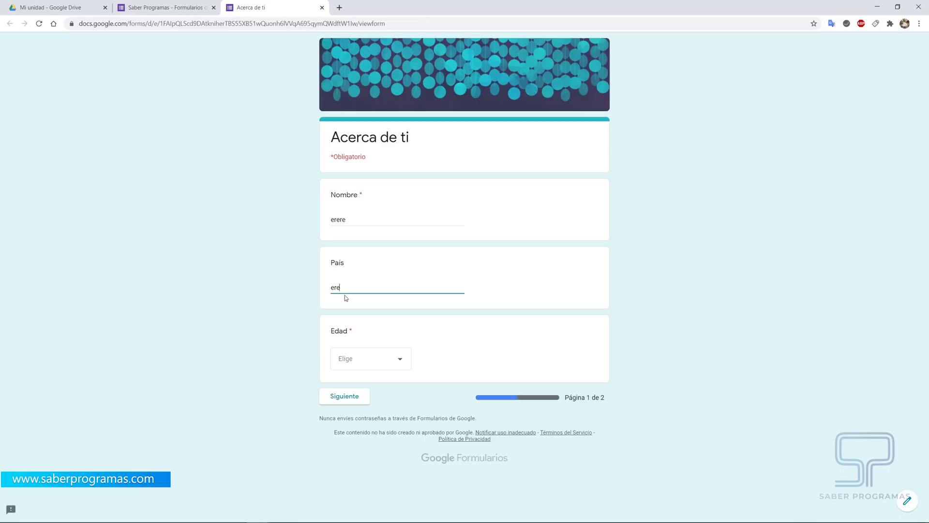
pyautogui.click(391, 369)
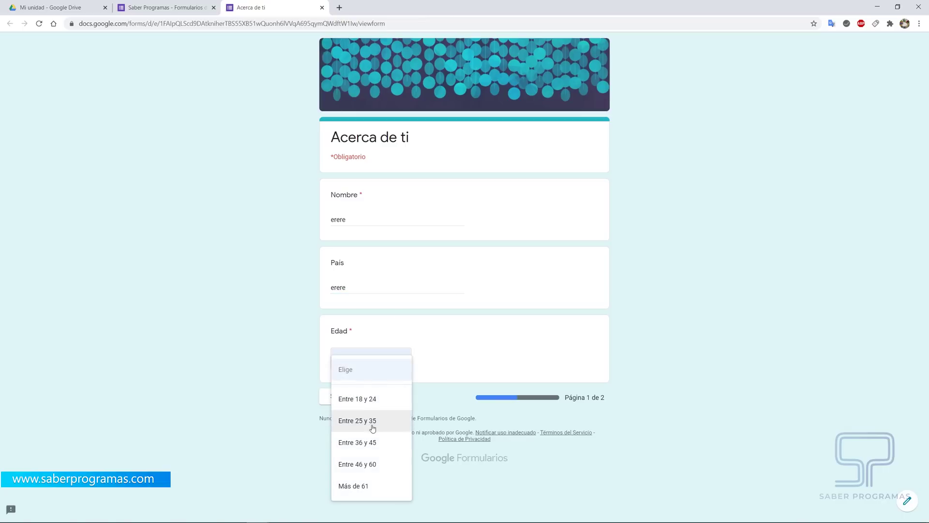
pyautogui.click(373, 419)
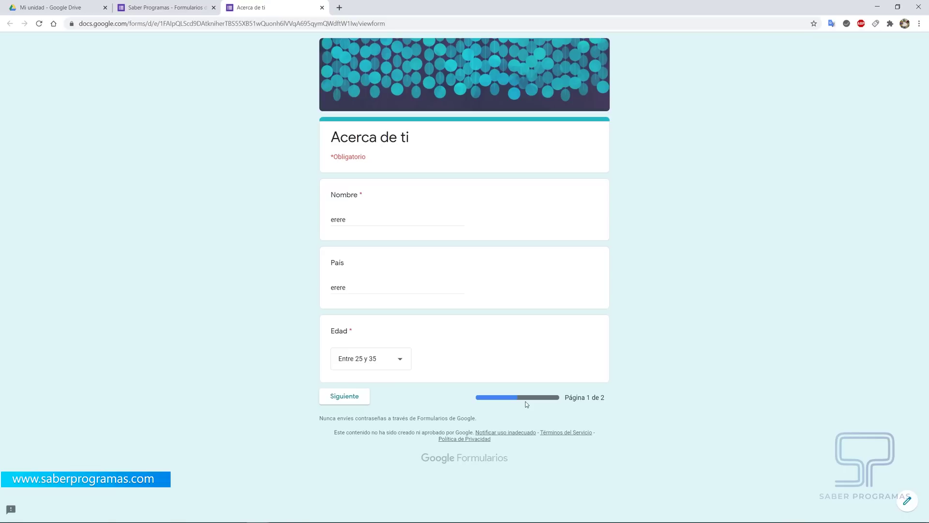
pyautogui.click(346, 400)
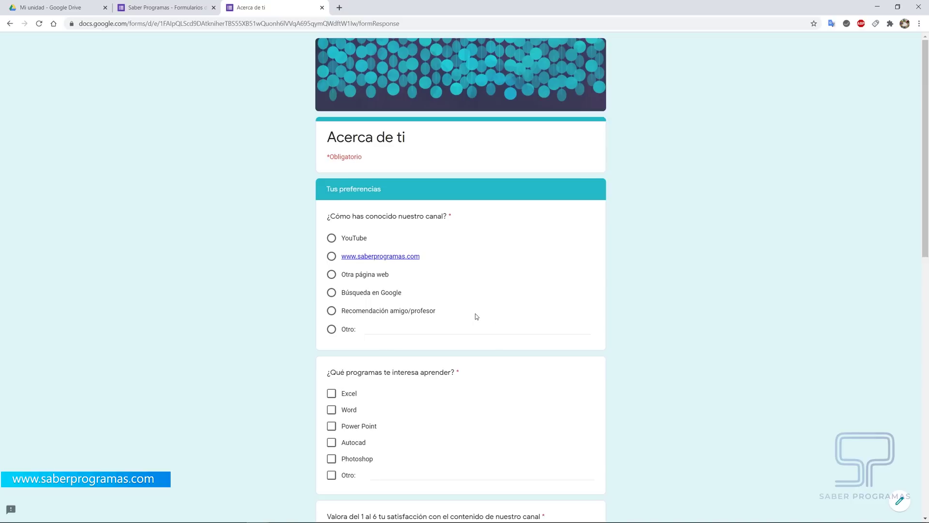
# Answer YouTube for the channel discovery question, Excel and Autocad for the programs of interest, and 6 for satisfaction.
pyautogui.click(344, 237)
pyautogui.scroll(-2, 475, 374)
pyautogui.click(332, 302)
pyautogui.click(331, 351)
pyautogui.scroll(-3, 603, 363)
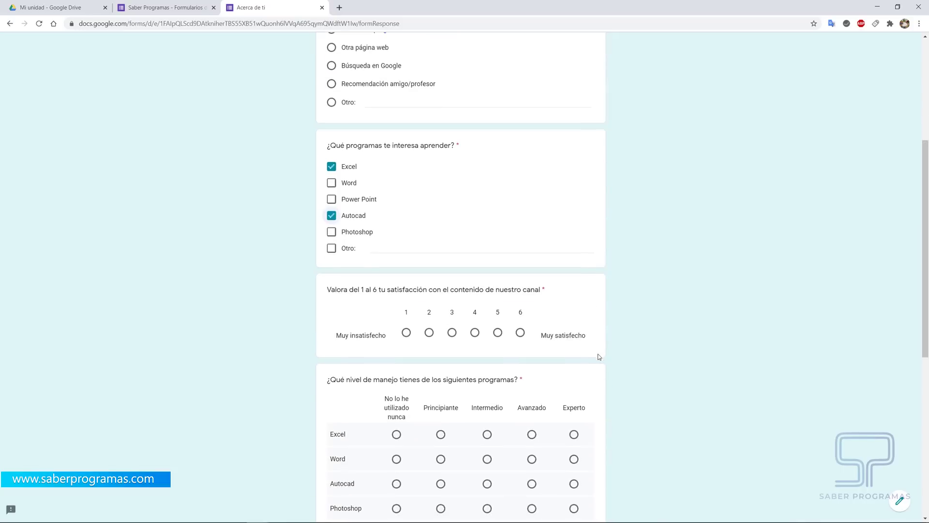
pyautogui.click(520, 333)
# Rate the skill levels: Excel Principiante, Word Intermedio, Autocad Avanzado, Photoshop Experto, Power Point Avanzado and Illustrator Intermedio.
pyautogui.scroll(-4, 604, 332)
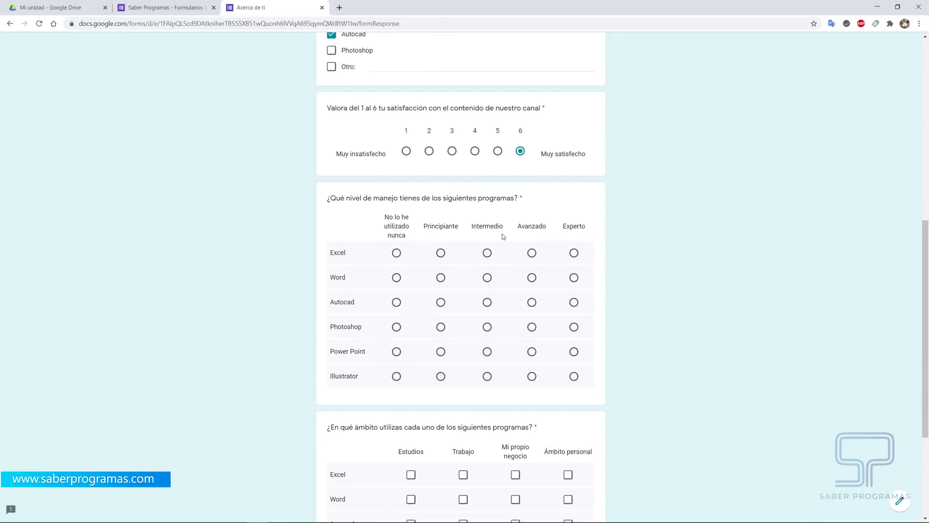
pyautogui.click(440, 252)
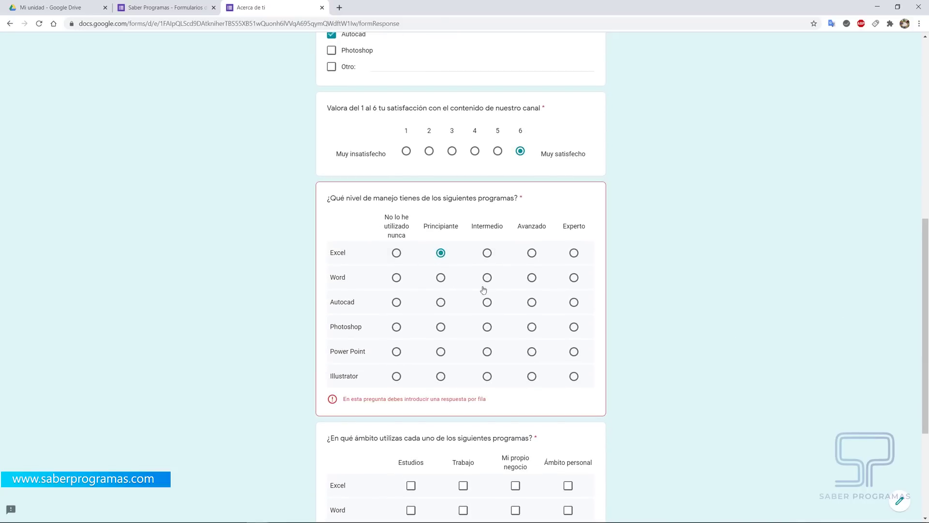
pyautogui.click(487, 277)
pyautogui.click(532, 302)
pyautogui.click(574, 327)
pyautogui.click(532, 352)
pyautogui.click(487, 376)
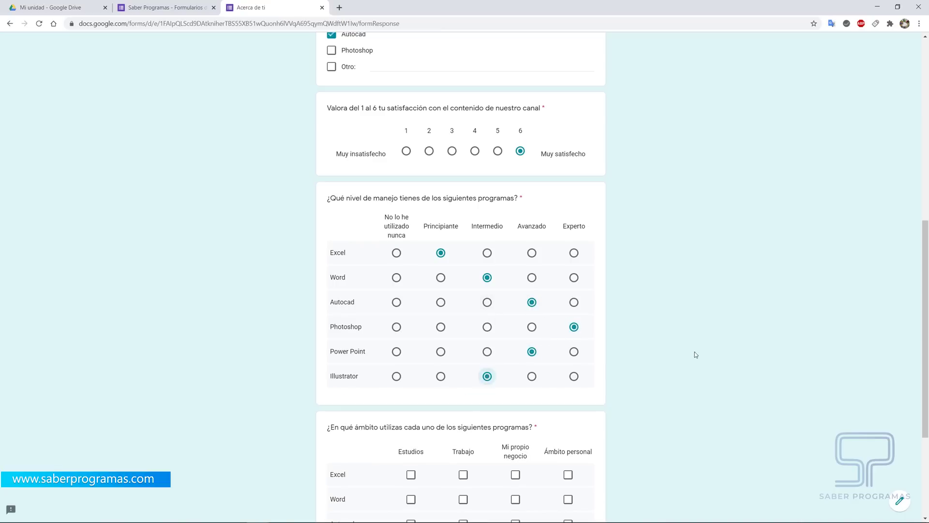
pyautogui.scroll(-3, 633, 319)
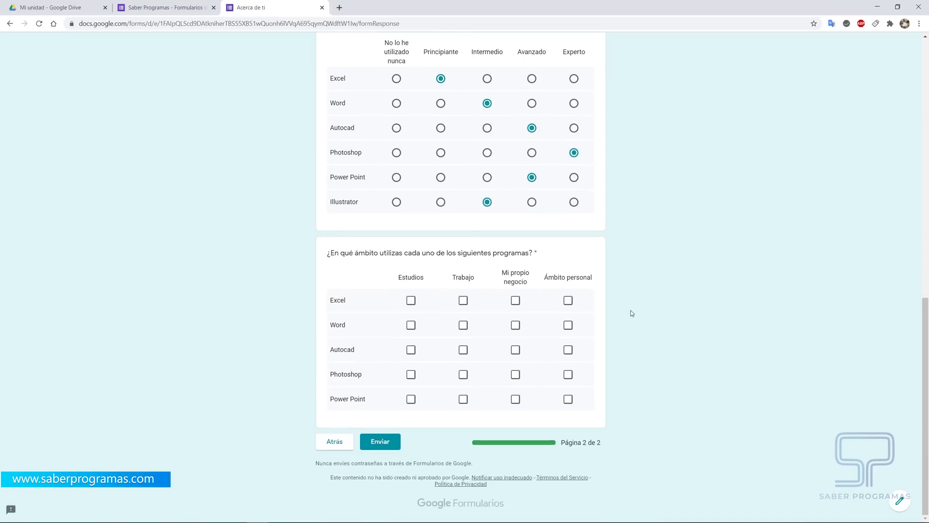
# Mark Trabajo for Excel, Autocad and Power Point, Mi propio negocio for every program except Autocad, Ámbito personal for Autocad, and submit the form.
pyautogui.click(463, 300)
pyautogui.click(515, 300)
pyautogui.click(515, 324)
pyautogui.click(464, 352)
pyautogui.click(567, 350)
pyautogui.click(515, 375)
pyautogui.click(516, 399)
pyautogui.click(463, 398)
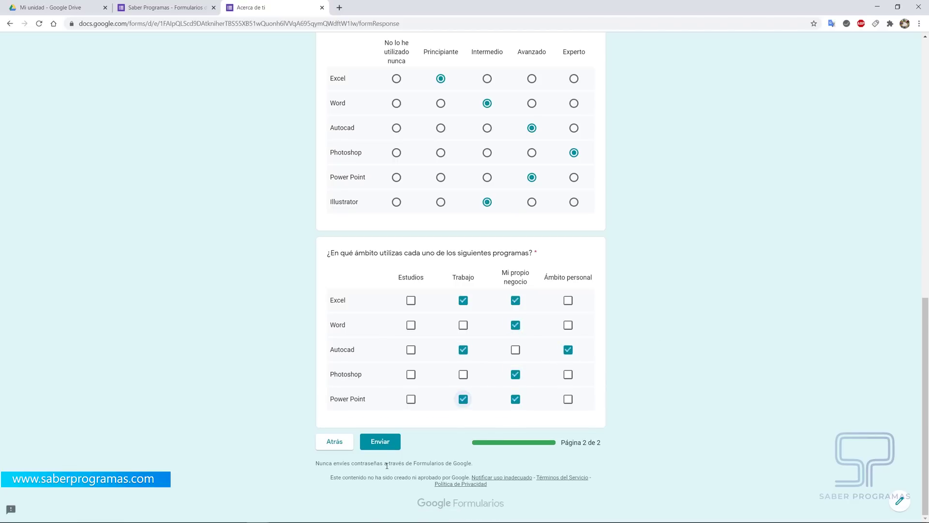
pyautogui.click(381, 442)
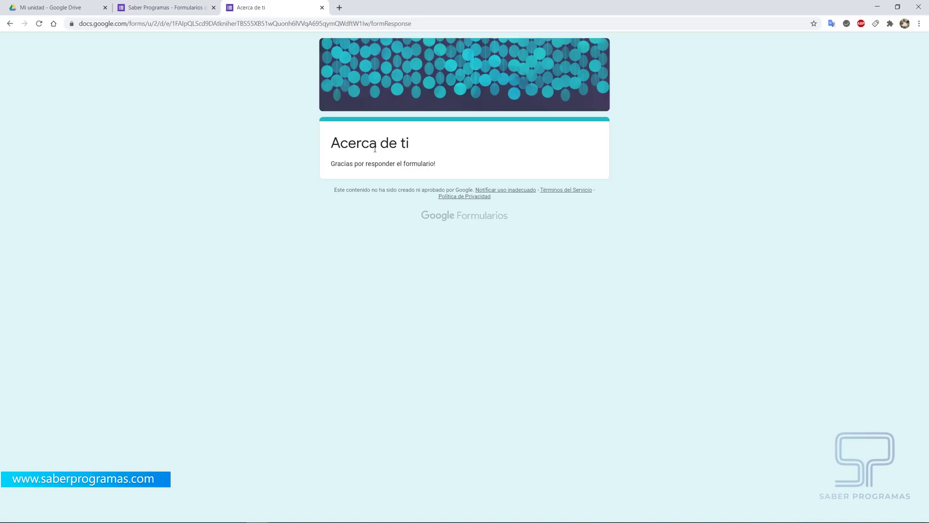
# Return to the Saber Programas form editor and review the summary of the collected responses and their charts.
pyautogui.click(175, 8)
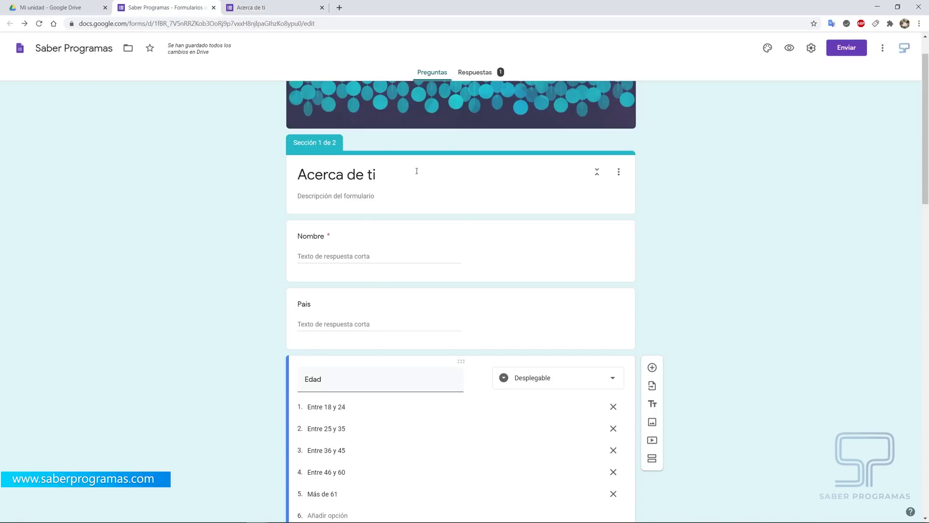
pyautogui.click(482, 76)
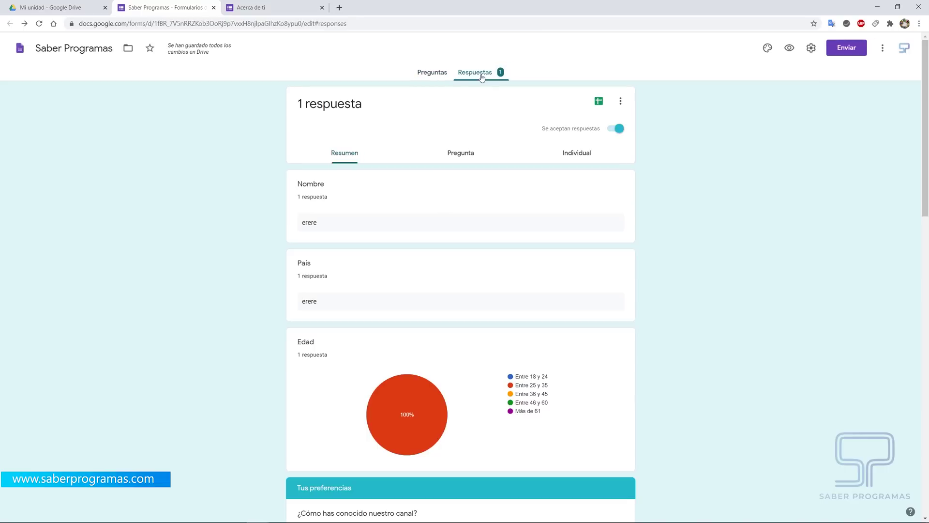
pyautogui.scroll(-8, 357, 216)
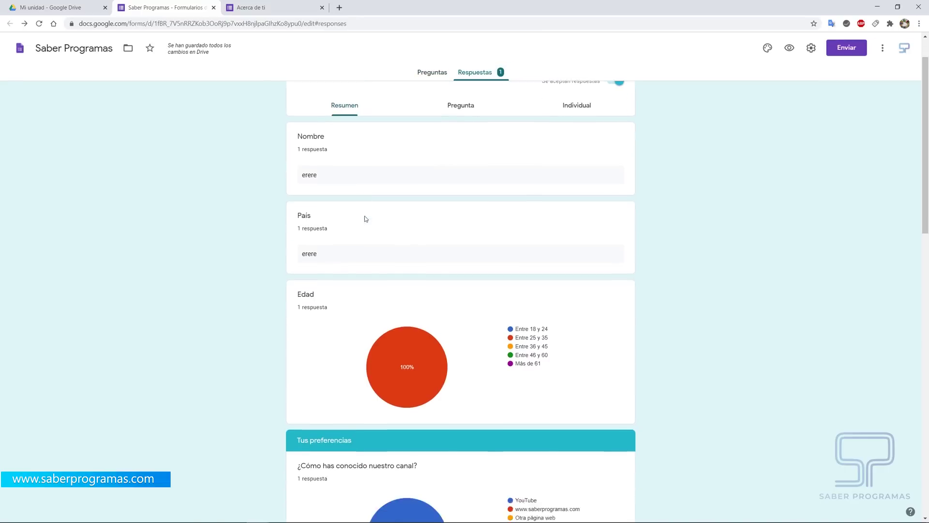
pyautogui.scroll(-8, 415, 239)
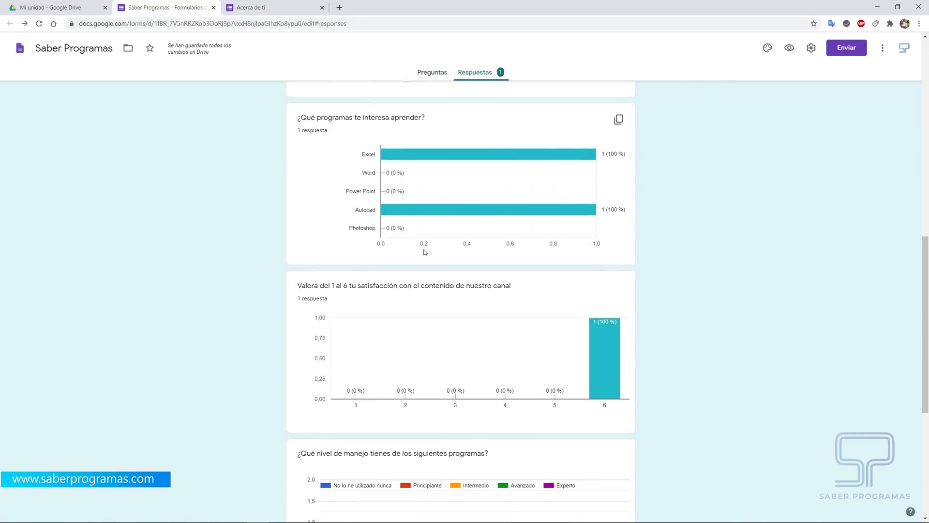
pyautogui.scroll(13, 478, 318)
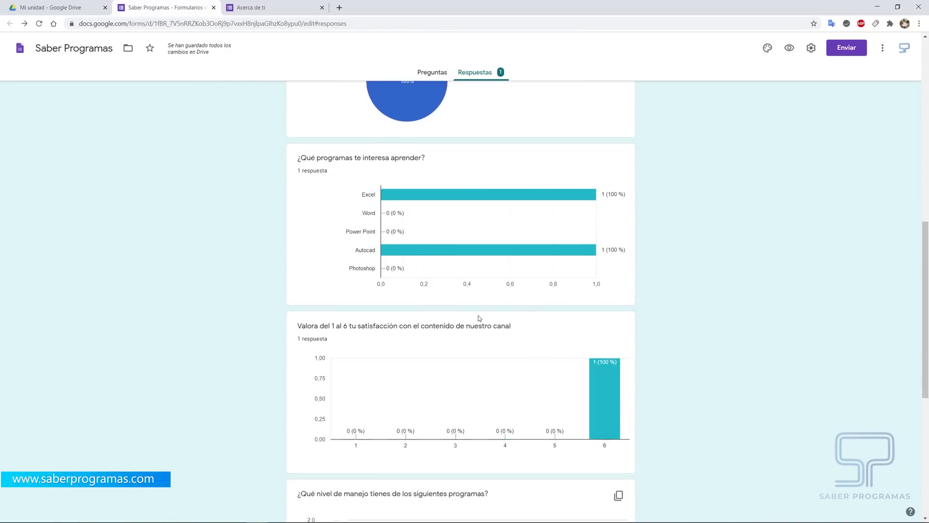